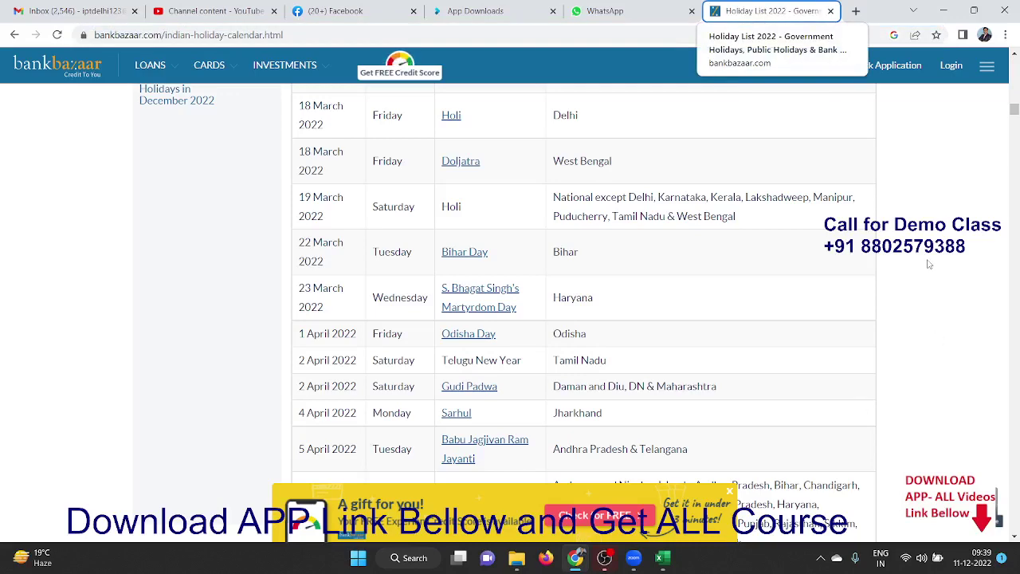
# Step: Scroll through the bankbazaar holiday calendar page in Chrome to review its tables
pyautogui.scroll(5, 929, 266)
pyautogui.scroll(3, 928, 267)
pyautogui.scroll(3, 929, 269)
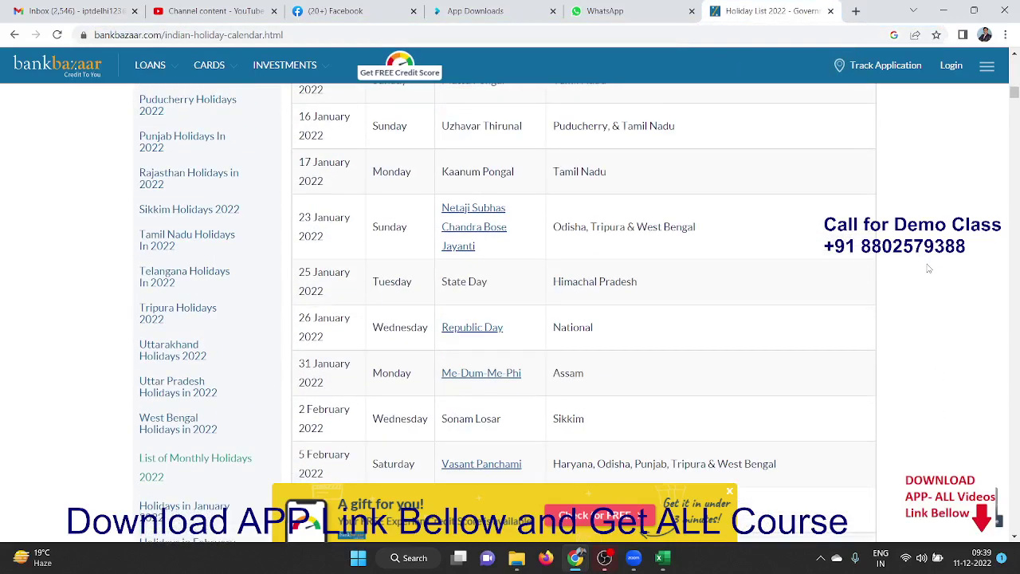
pyautogui.scroll(5, 929, 269)
pyautogui.scroll(5, 929, 269)
pyautogui.scroll(3, 928, 269)
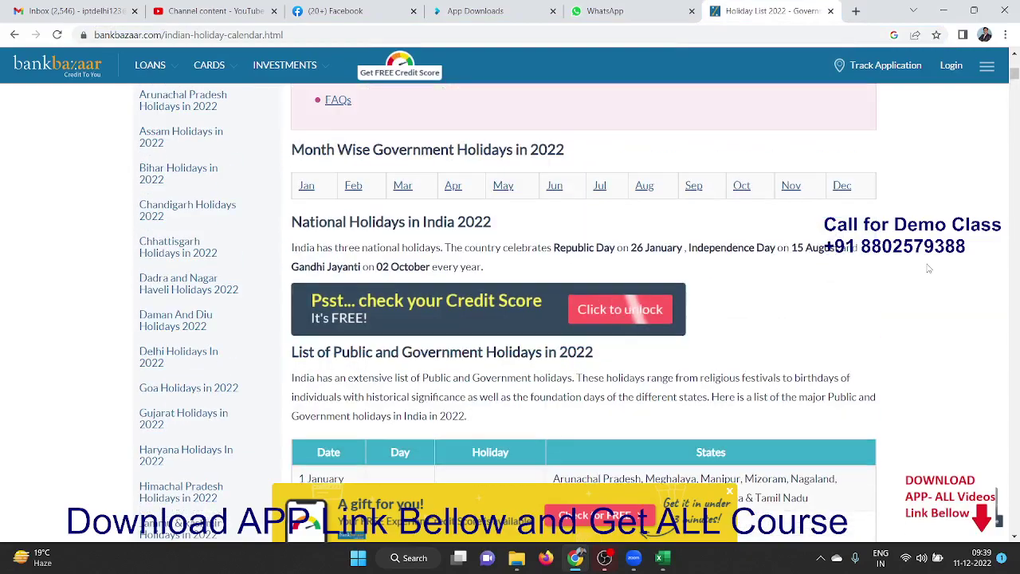
pyautogui.scroll(3, 929, 268)
pyautogui.scroll(-5, 929, 269)
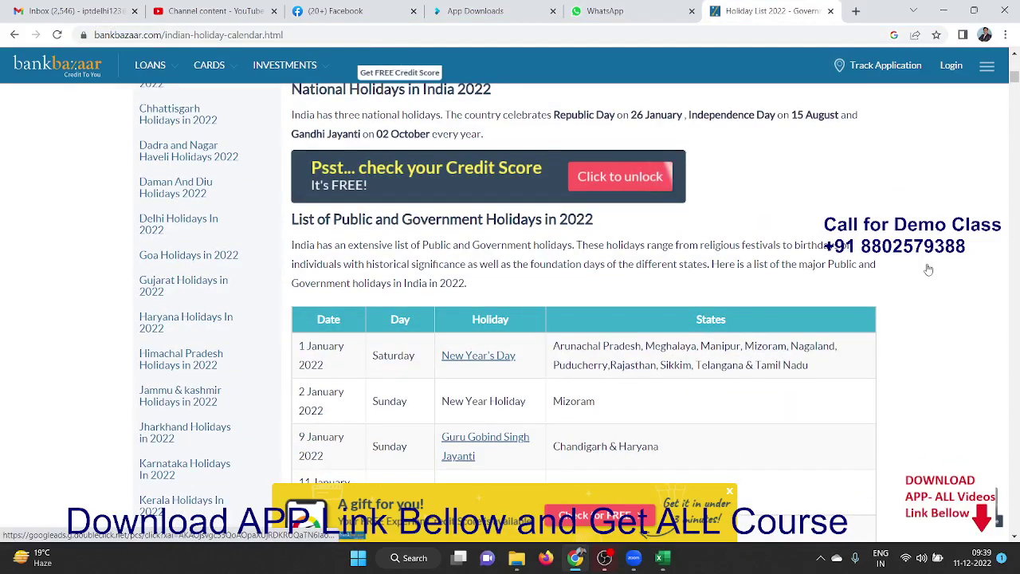
pyautogui.scroll(-5, 929, 270)
pyautogui.scroll(-5, 929, 269)
pyautogui.scroll(-3, 928, 269)
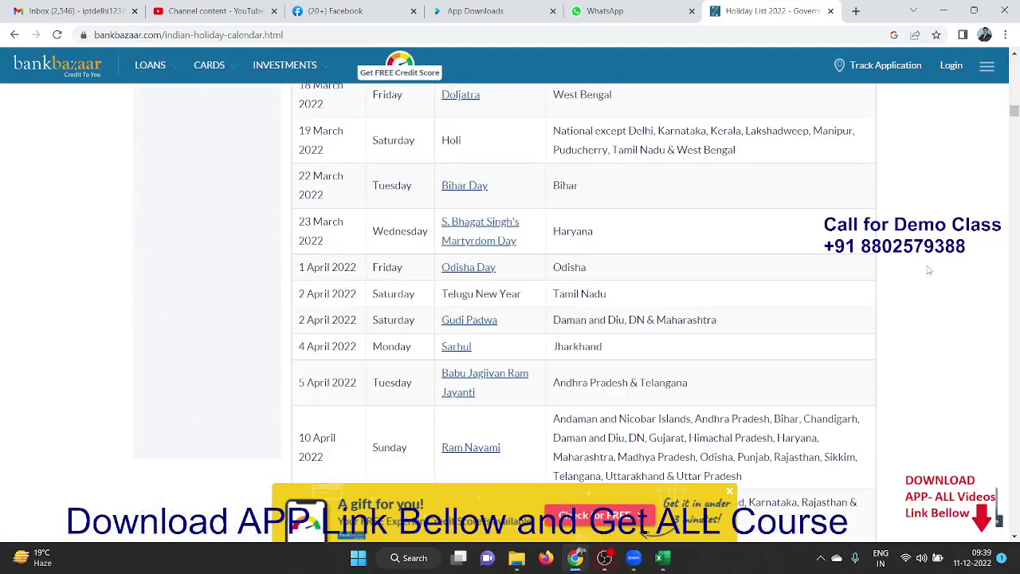
pyautogui.scroll(-3, 929, 270)
pyautogui.scroll(-4, 929, 270)
pyautogui.scroll(-3, 928, 270)
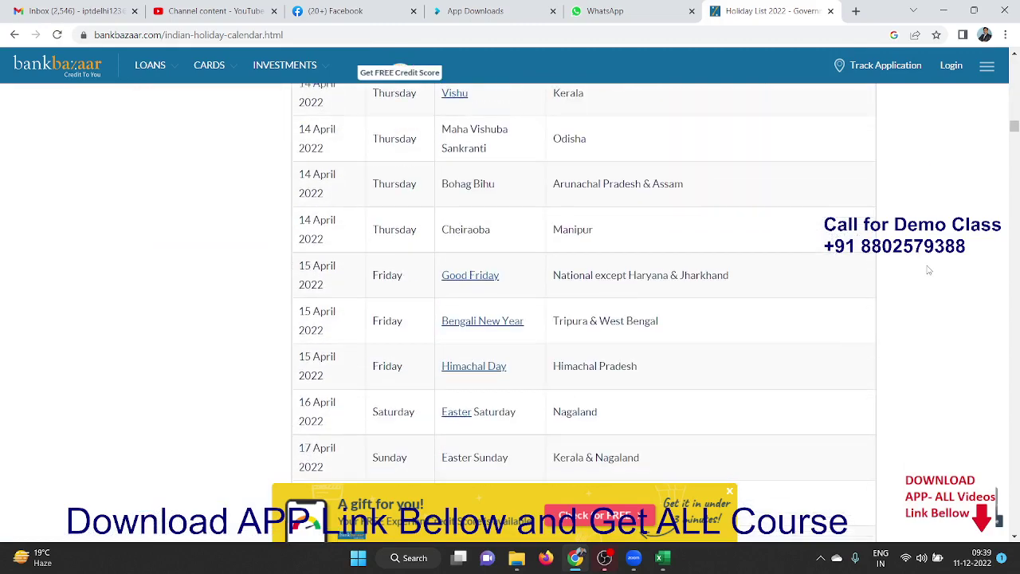
pyautogui.scroll(-3, 769, 423)
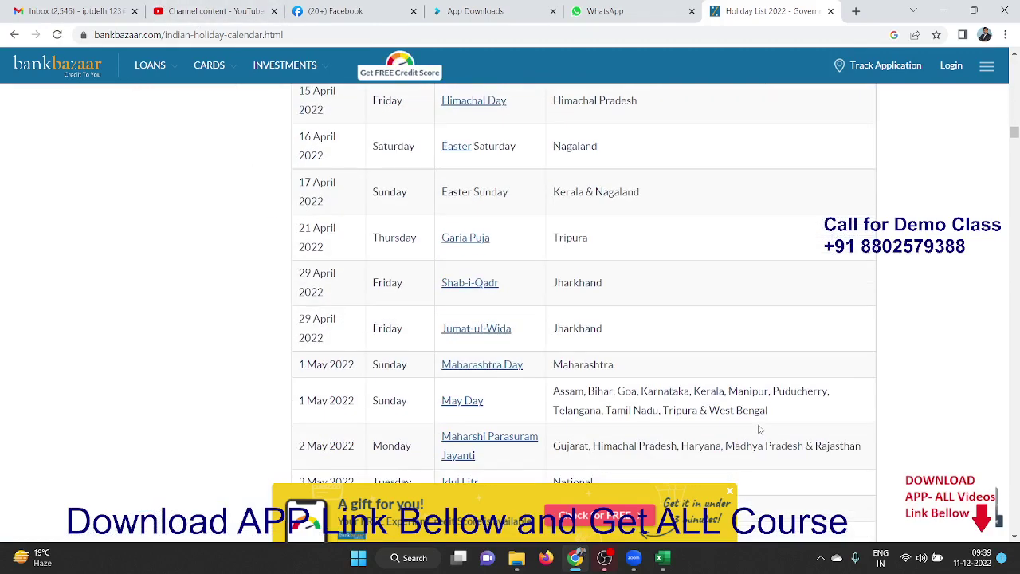
pyautogui.scroll(-4, 762, 428)
pyautogui.scroll(-5, 760, 429)
pyautogui.scroll(-5, 757, 424)
pyautogui.scroll(-5, 757, 423)
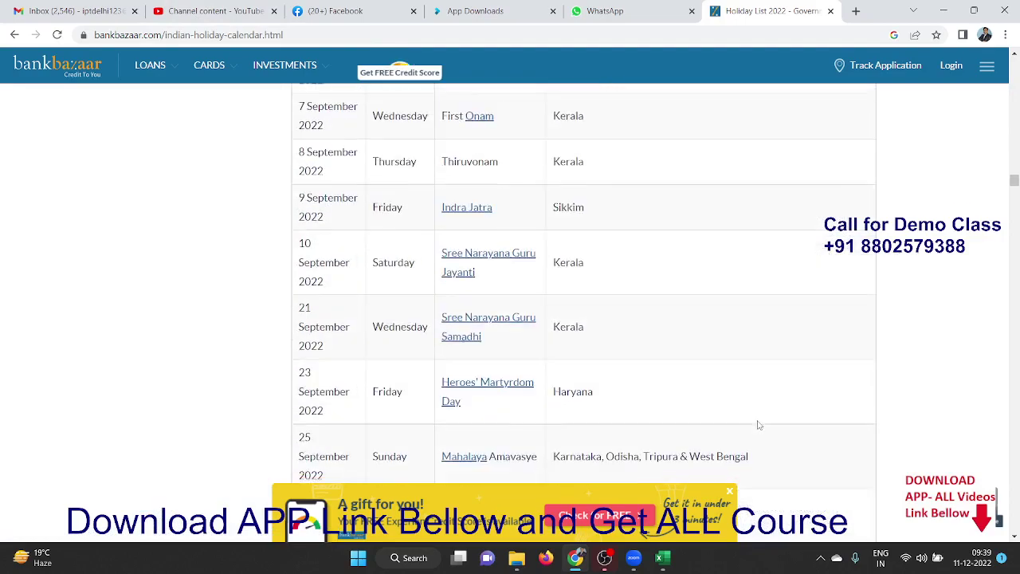
pyautogui.scroll(-5, 756, 422)
pyautogui.scroll(-5, 757, 422)
pyautogui.scroll(-5, 754, 418)
pyautogui.scroll(-5, 748, 413)
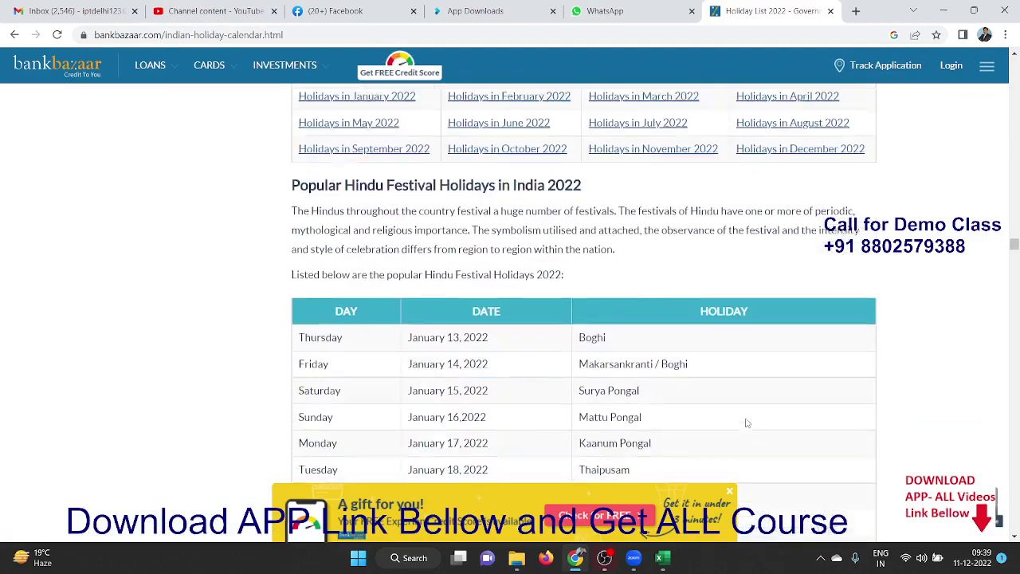
pyautogui.scroll(-5, 739, 405)
pyautogui.scroll(4, 740, 405)
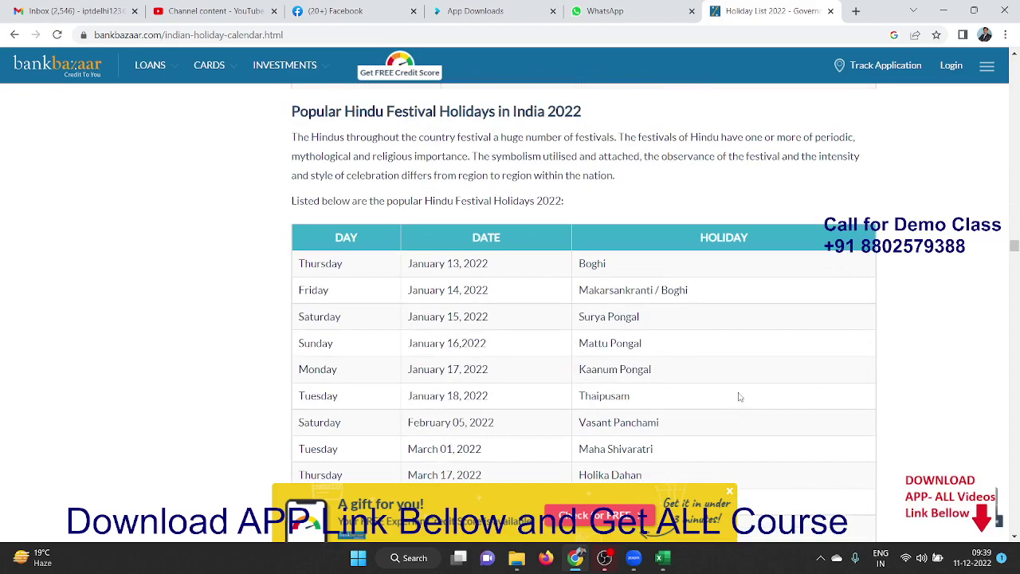
pyautogui.scroll(-2, 739, 397)
pyautogui.scroll(-3, 739, 396)
pyautogui.scroll(-3, 739, 396)
pyautogui.scroll(-5, 739, 396)
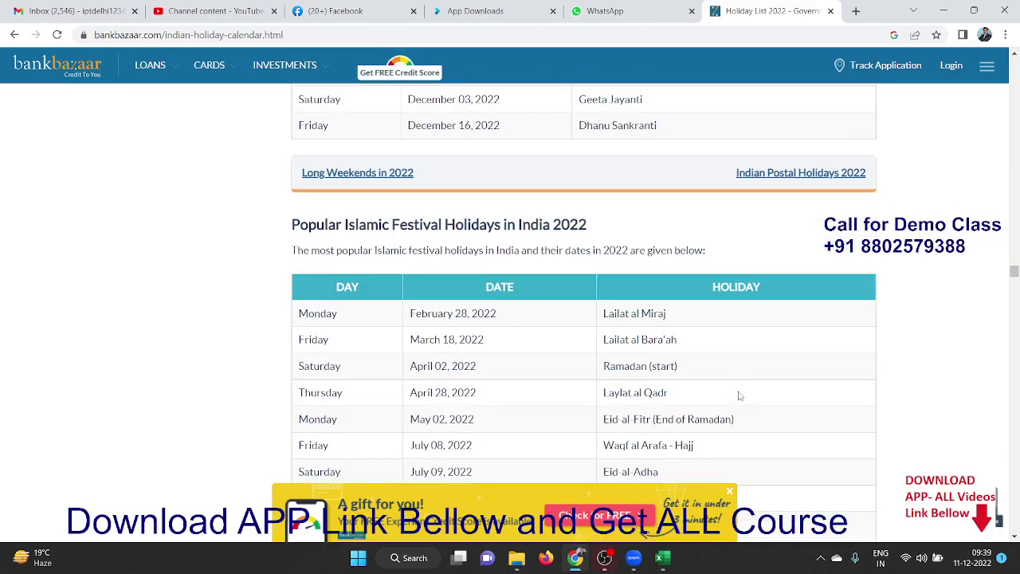
pyautogui.scroll(6, 739, 396)
pyautogui.scroll(1, 739, 396)
pyautogui.scroll(-5, 739, 396)
pyautogui.scroll(-3, 739, 394)
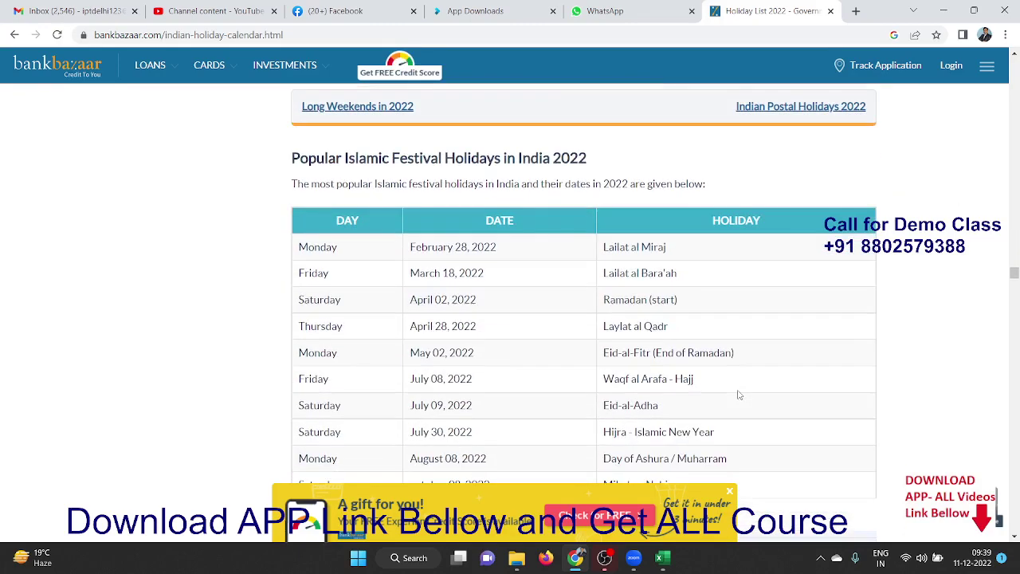
# Step: Select the holiday page URL, then bring up Excel's Data tab in the Lookup Project workbook
pyautogui.click(194, 38)
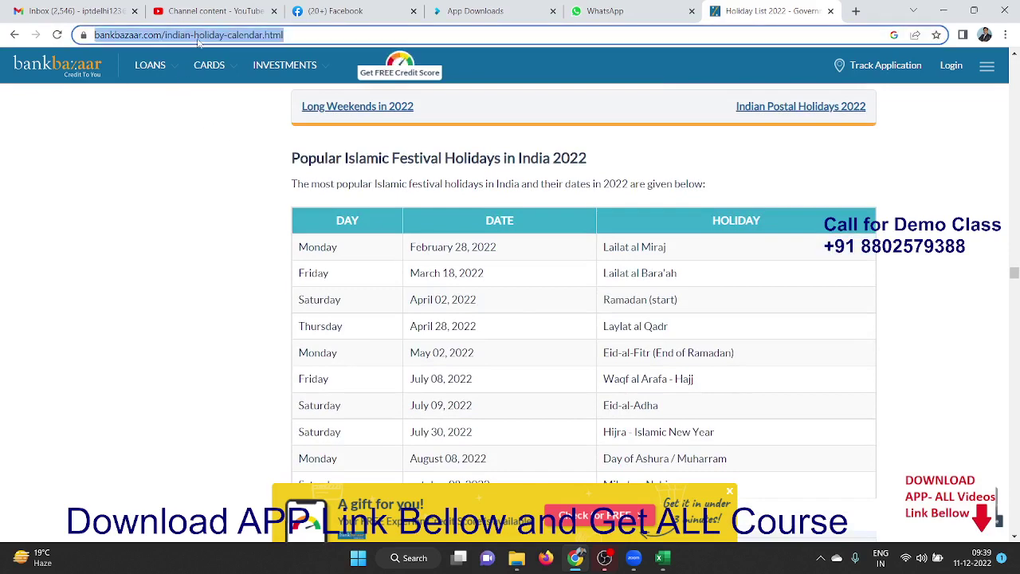
pyautogui.click(668, 561)
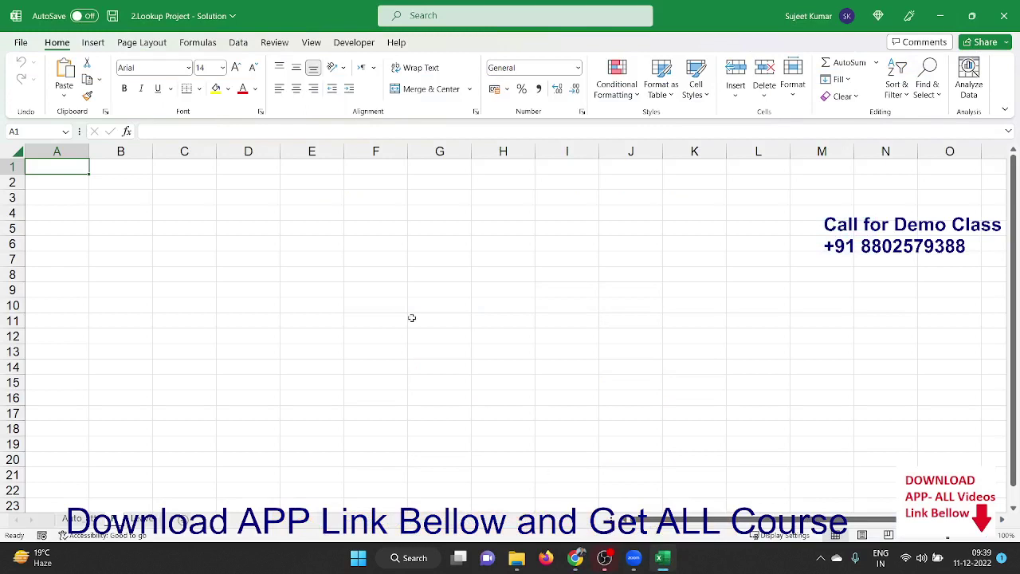
pyautogui.click(238, 42)
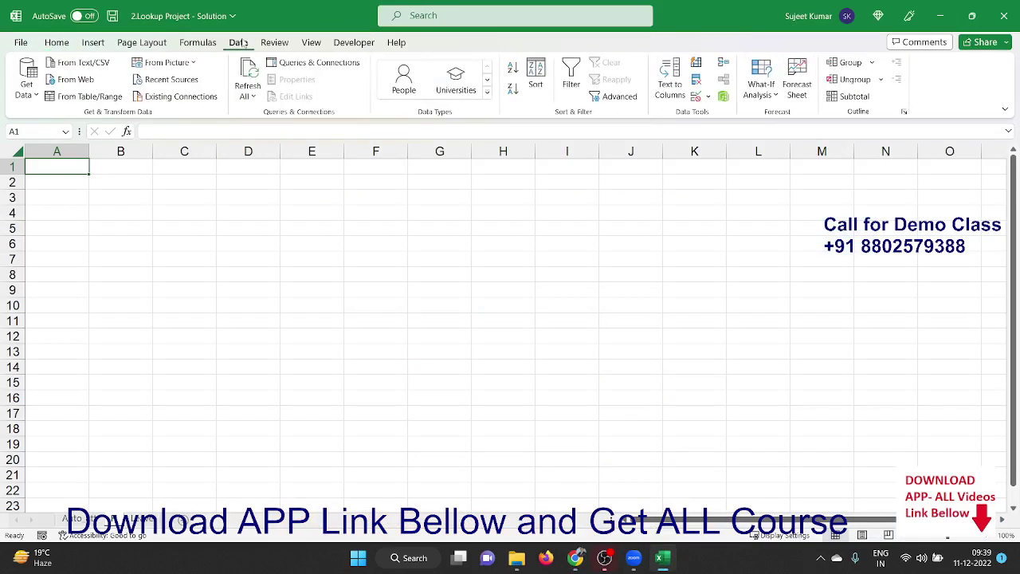
# Step: Import From Web with the pasted bankbazaar holiday-calendar URL, keeping Basic mode
pyautogui.click(67, 82)
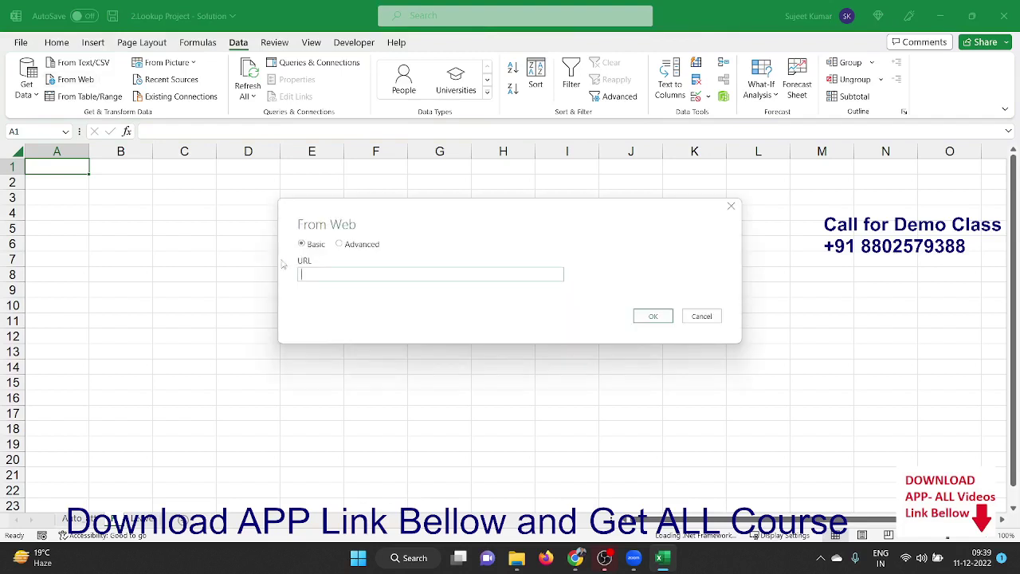
pyautogui.write('https://www.bankbazaar.com/indian-holiday-calendar.html')
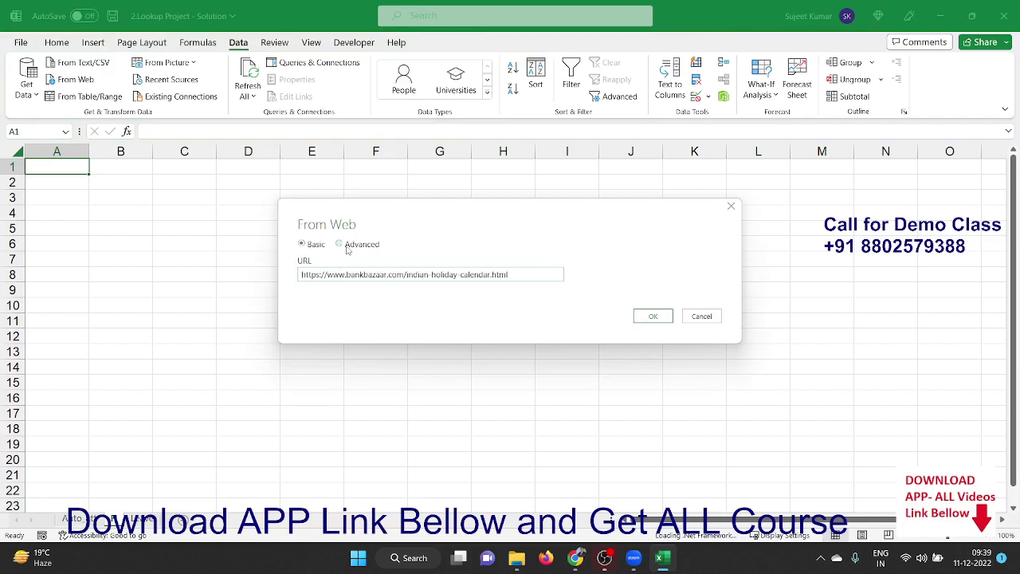
pyautogui.click(342, 245)
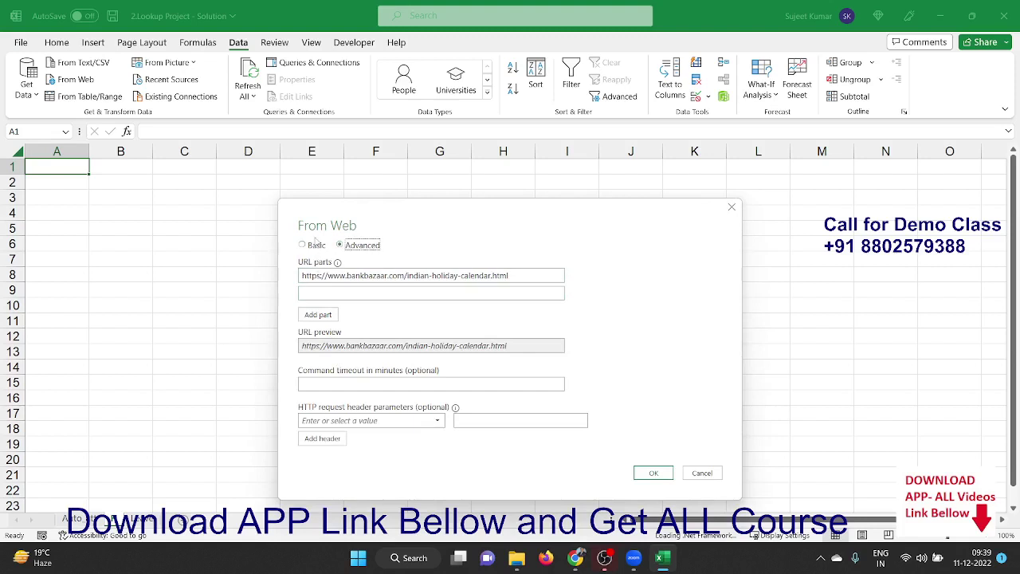
pyautogui.click(311, 248)
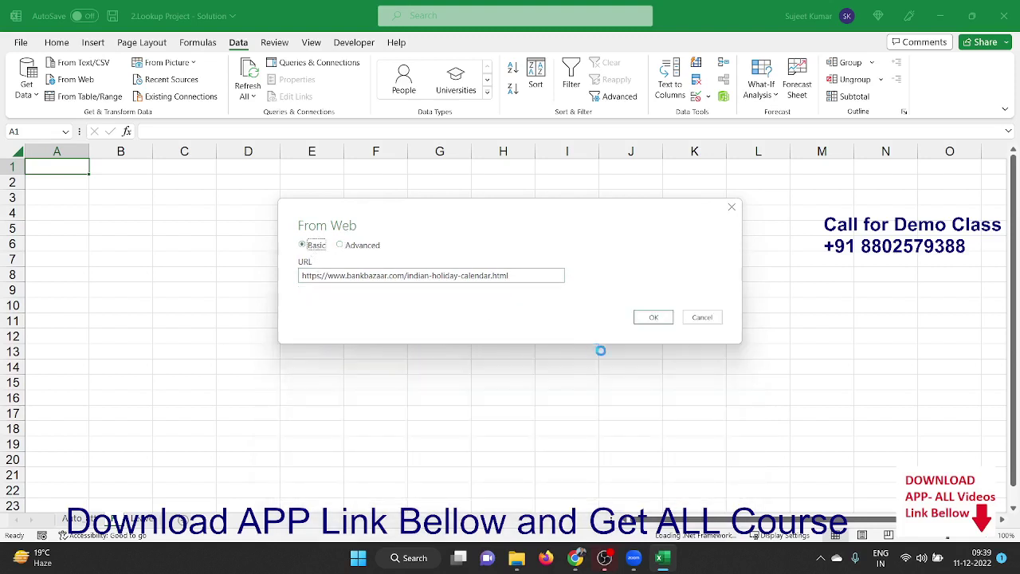
pyautogui.click(652, 321)
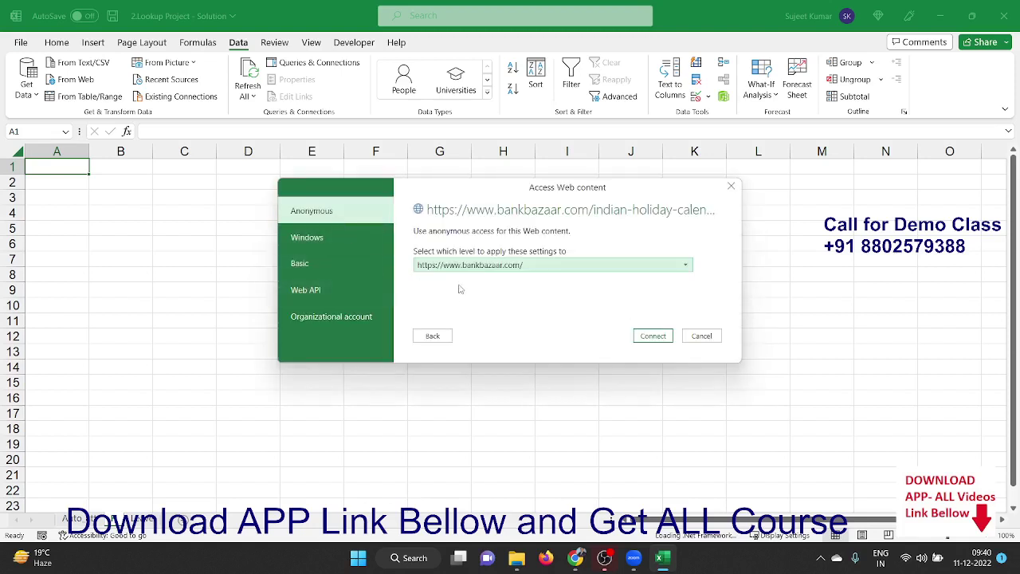
# Step: Connect to the bankbazaar page with Anonymous access until the Navigator lists Tables 0–21
pyautogui.click(654, 337)
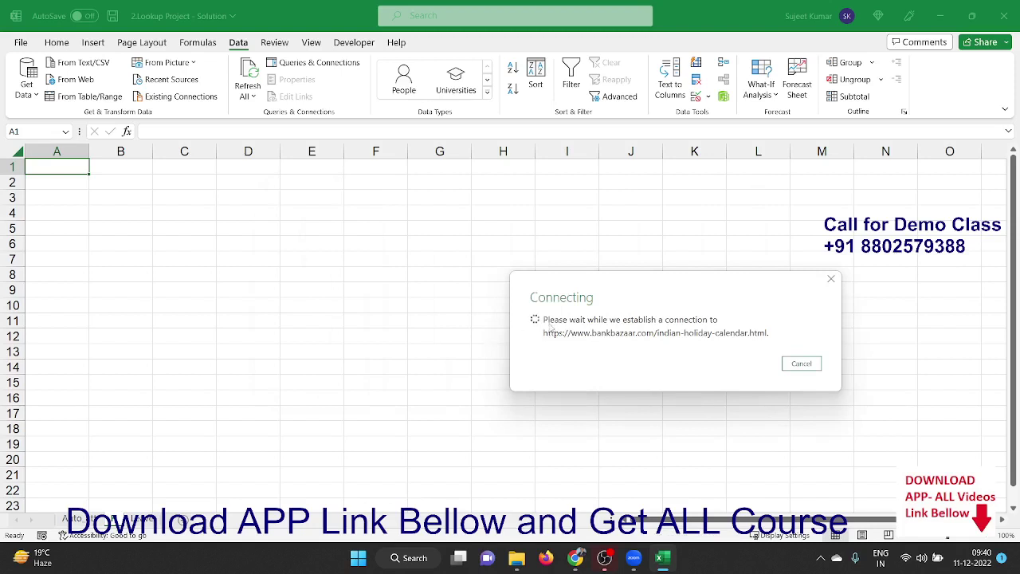
pyautogui.moveTo(584, 300); pyautogui.dragTo(302, 209)
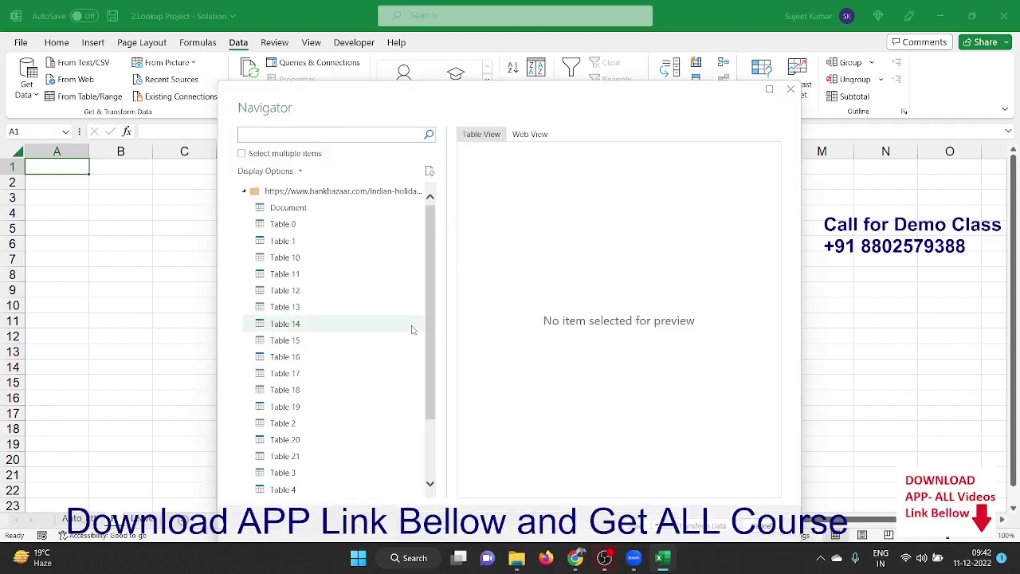
# Step: Preview Tables 10 through 15 in the Navigator to compare their holiday lists
pyautogui.scroll(-2, 408, 343)
pyautogui.scroll(2, 408, 343)
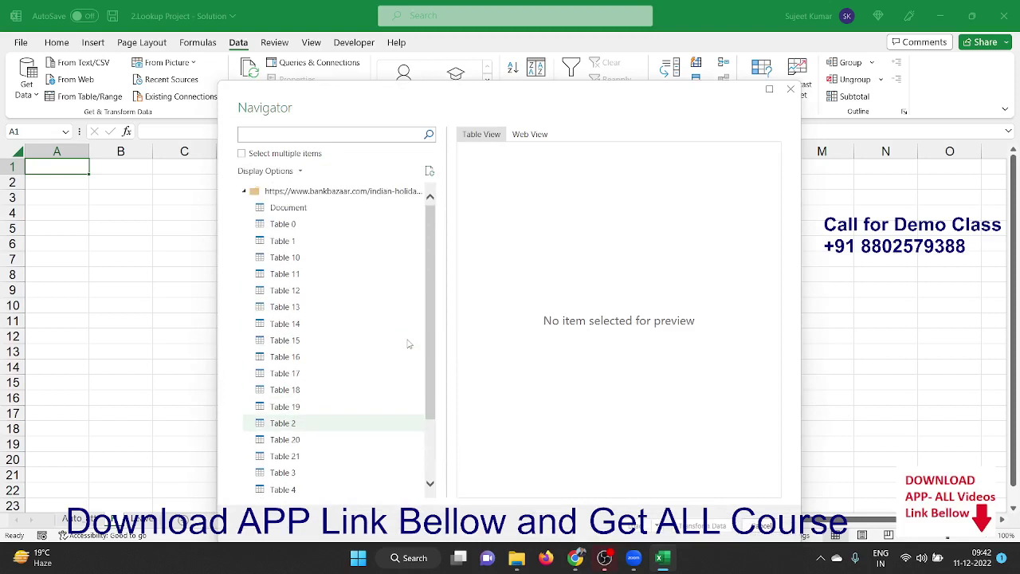
pyautogui.click(334, 253)
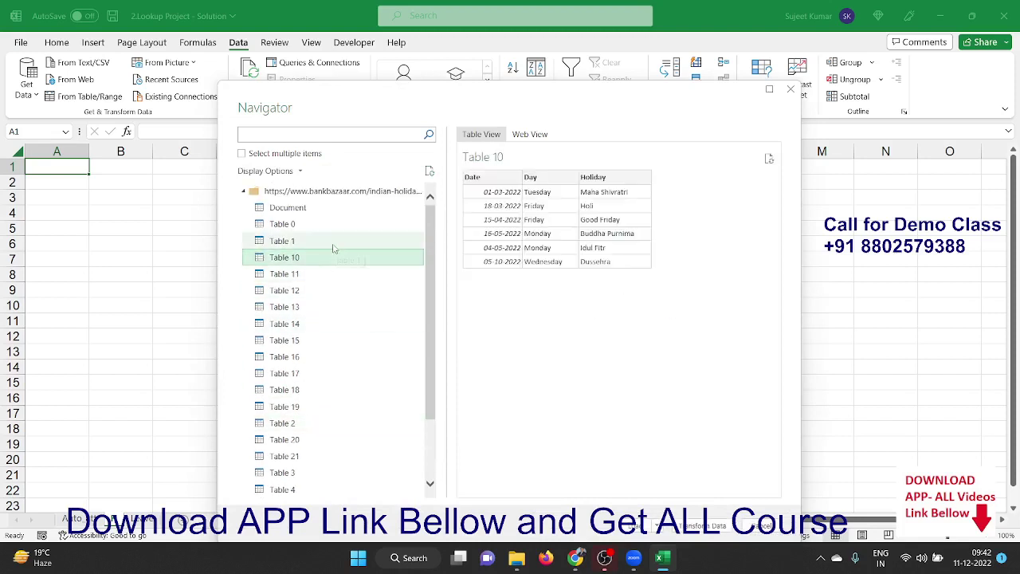
pyautogui.click(333, 243)
pyautogui.click(333, 256)
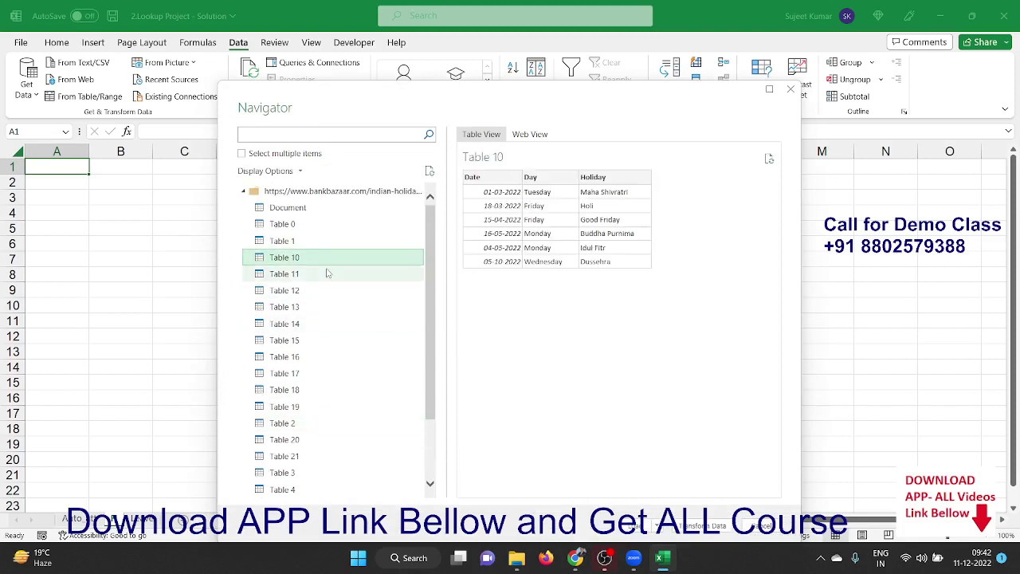
pyautogui.click(327, 273)
pyautogui.click(326, 290)
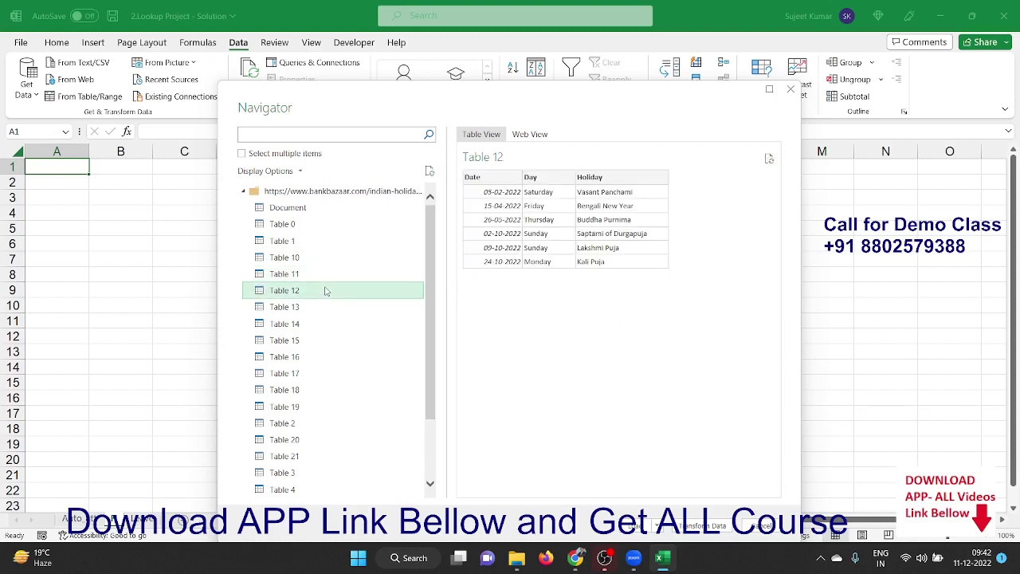
pyautogui.click(320, 311)
pyautogui.click(319, 325)
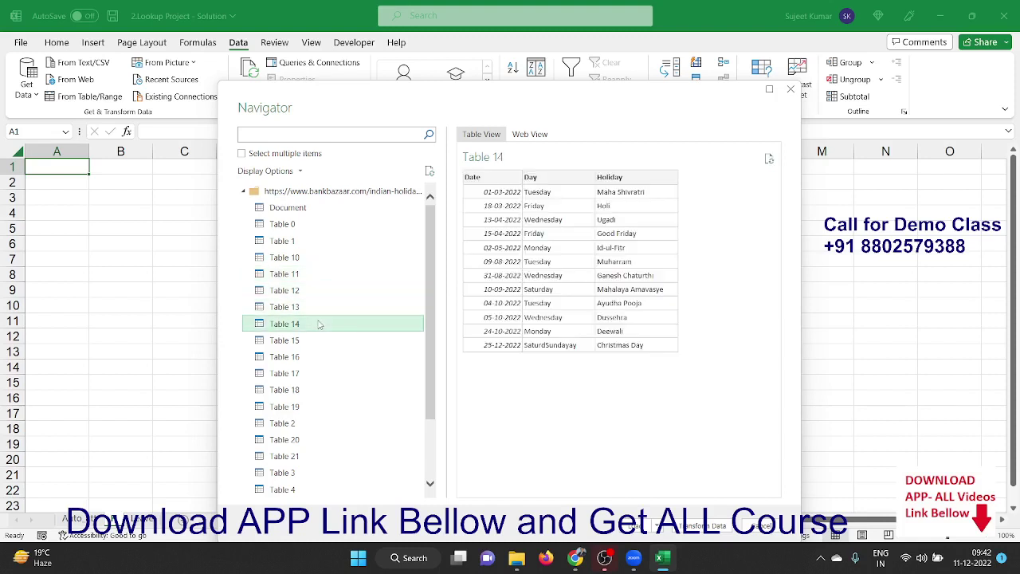
pyautogui.click(313, 340)
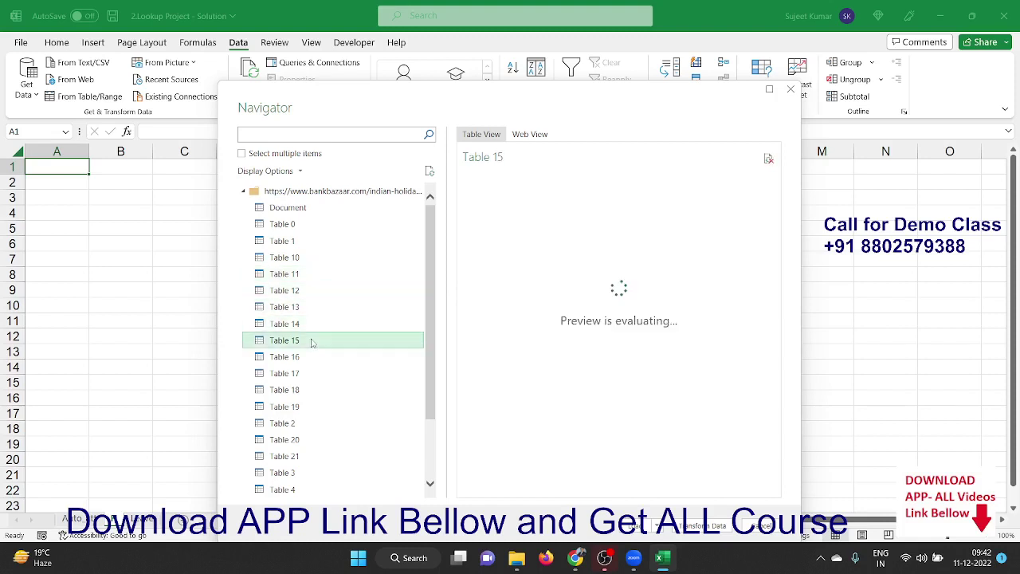
pyautogui.scroll(-5, 499, 289)
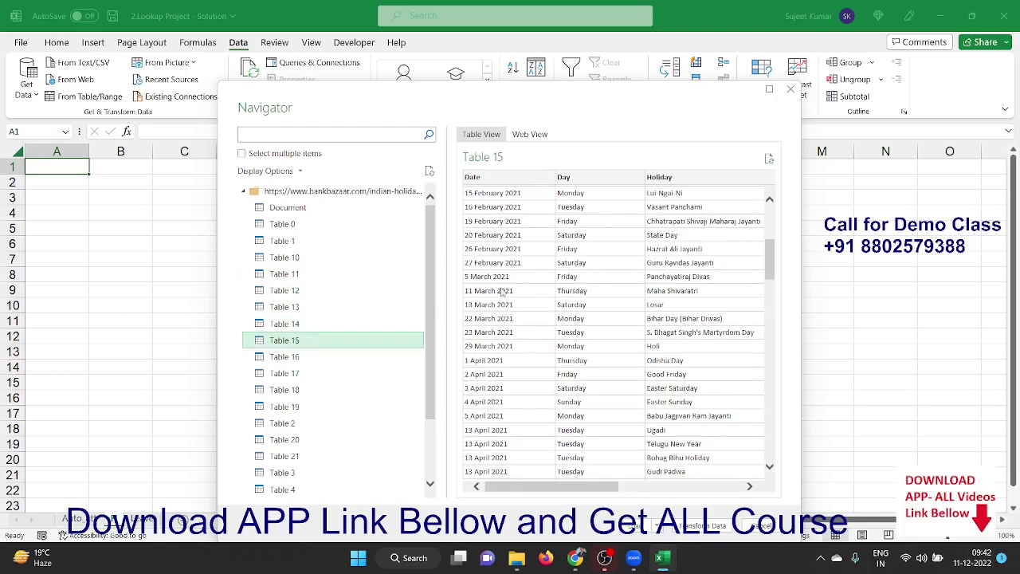
pyautogui.scroll(-5, 500, 291)
pyautogui.scroll(-5, 500, 293)
pyautogui.scroll(-5, 500, 295)
pyautogui.scroll(-5, 501, 295)
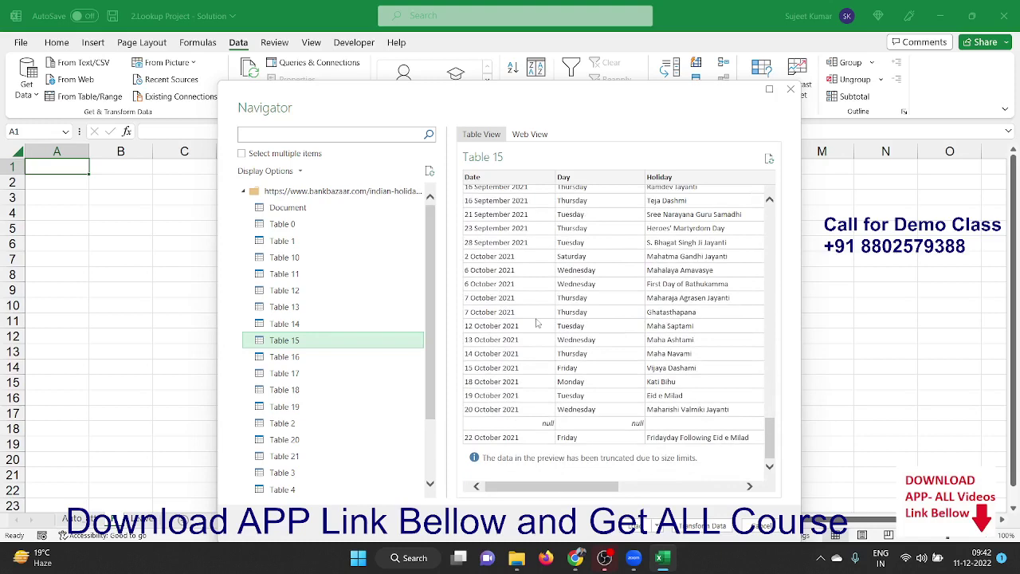
# Step: Preview Tables 16 through 19 and their smaller holiday lists
pyautogui.click(348, 360)
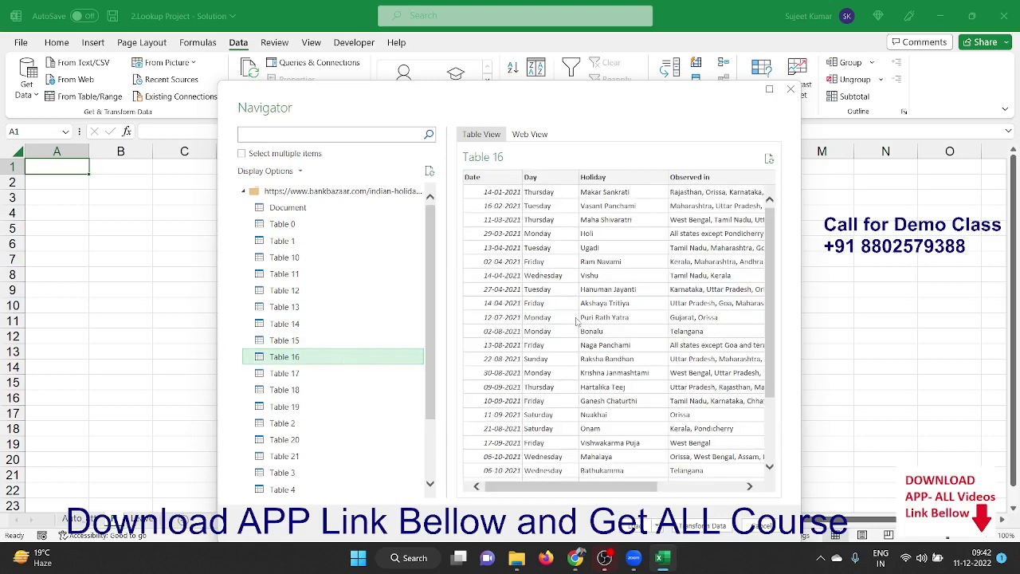
pyautogui.scroll(-2, 576, 321)
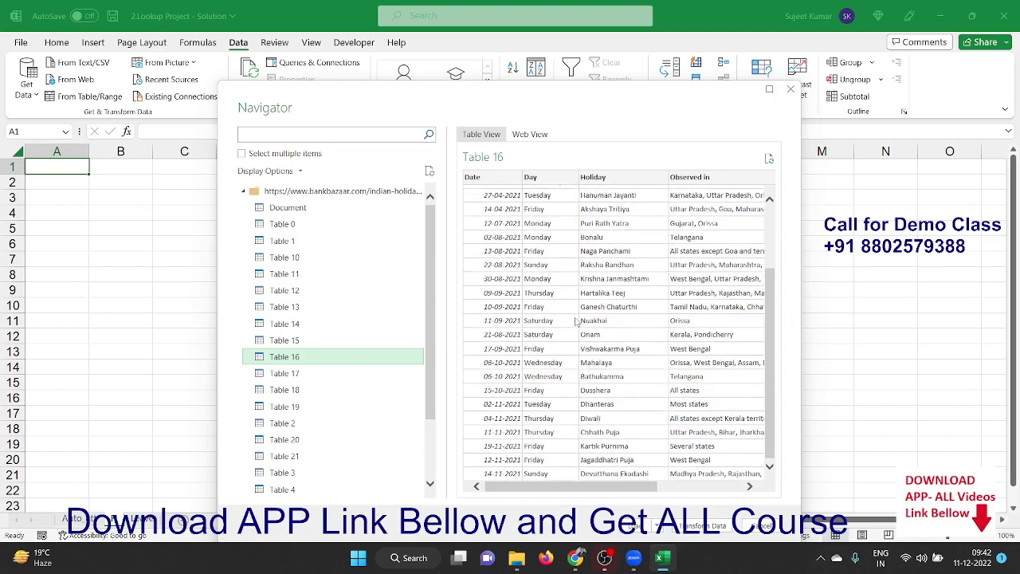
pyautogui.scroll(2, 576, 321)
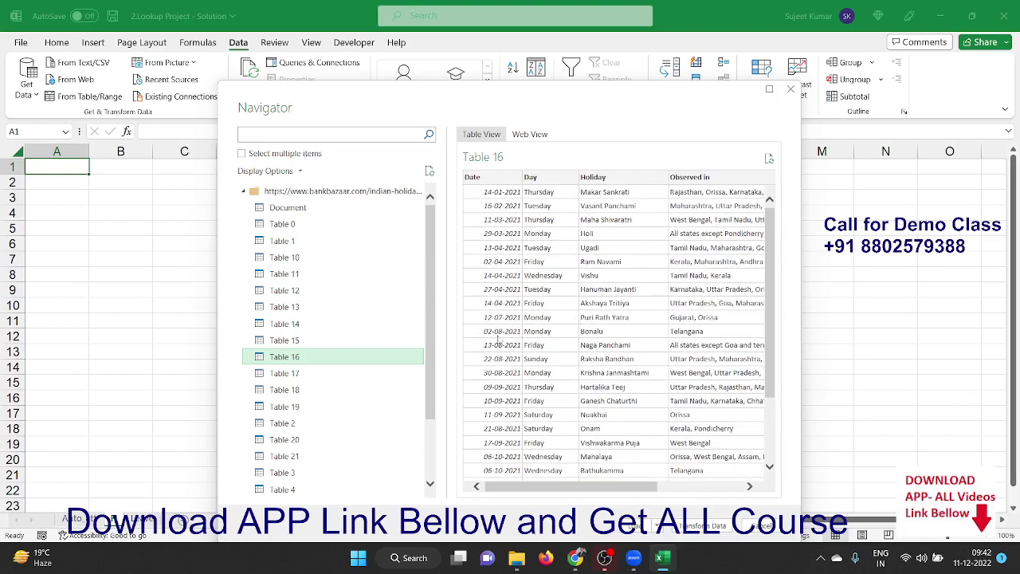
pyautogui.click(369, 372)
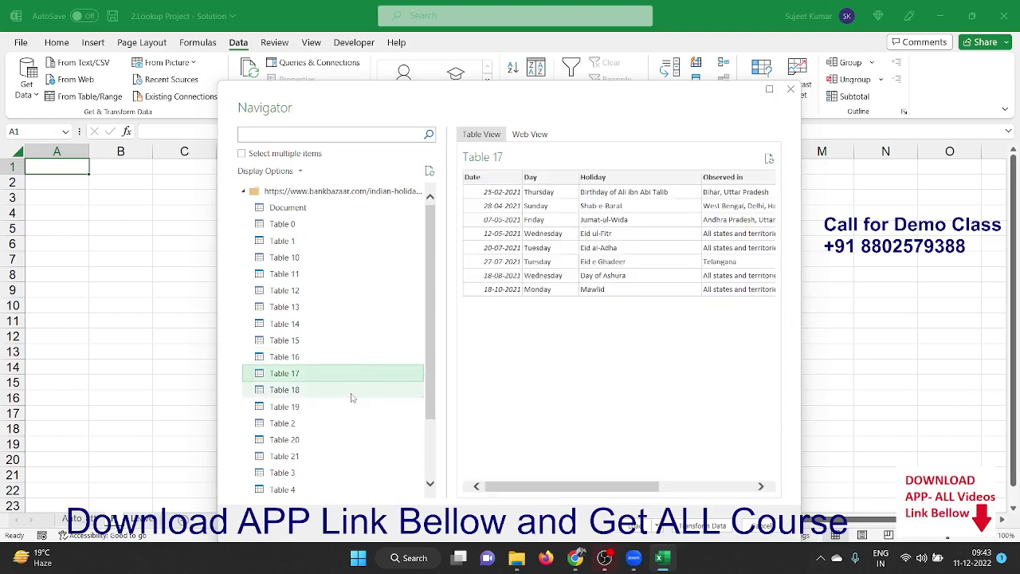
pyautogui.click(352, 394)
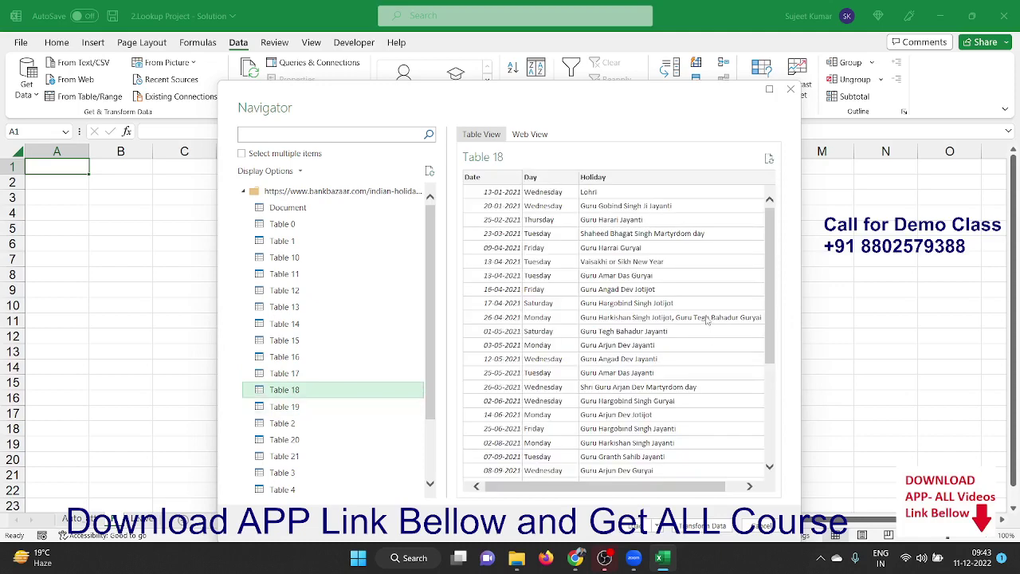
pyautogui.scroll(-4, 706, 321)
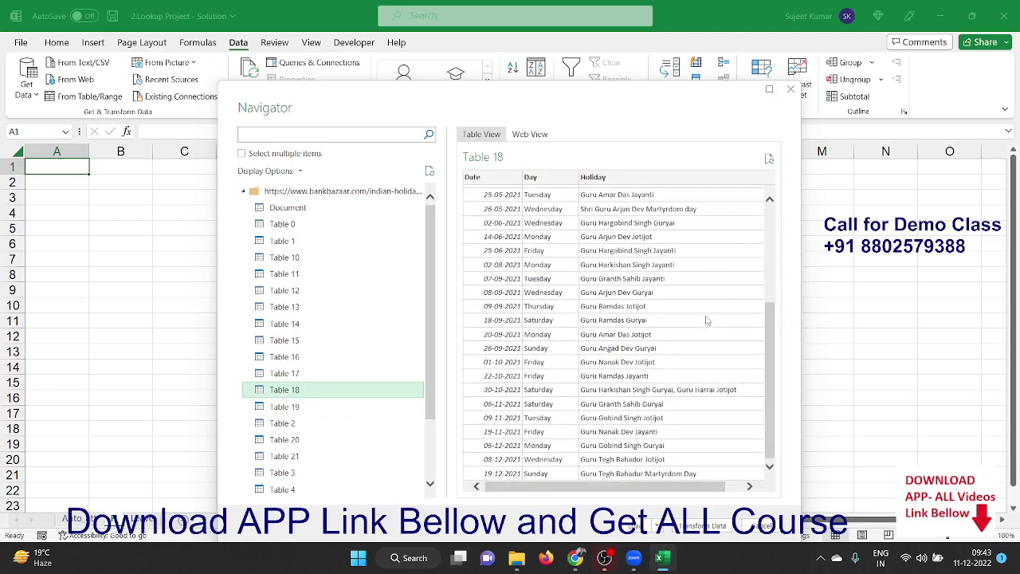
pyautogui.scroll(3, 706, 321)
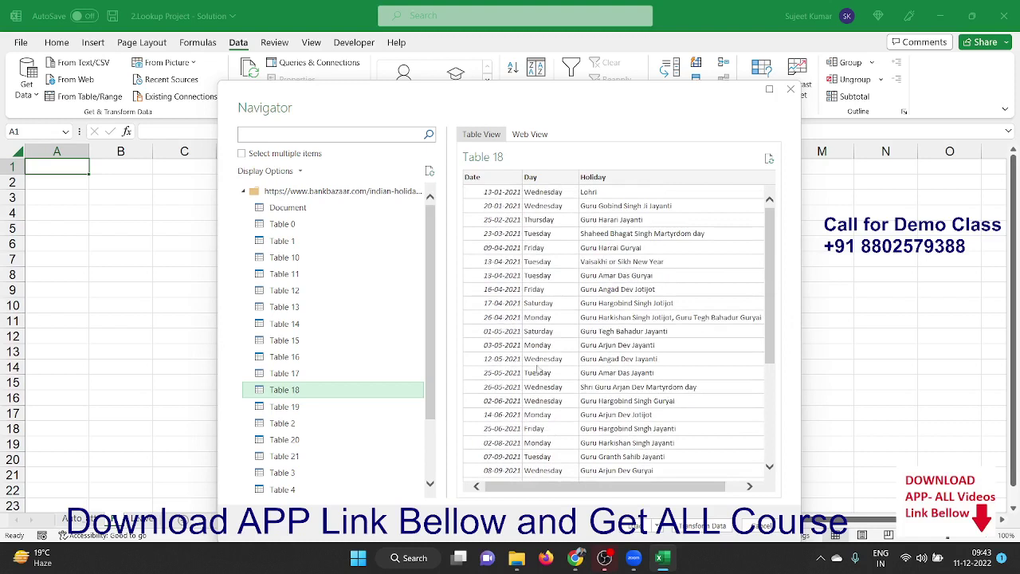
pyautogui.click(364, 410)
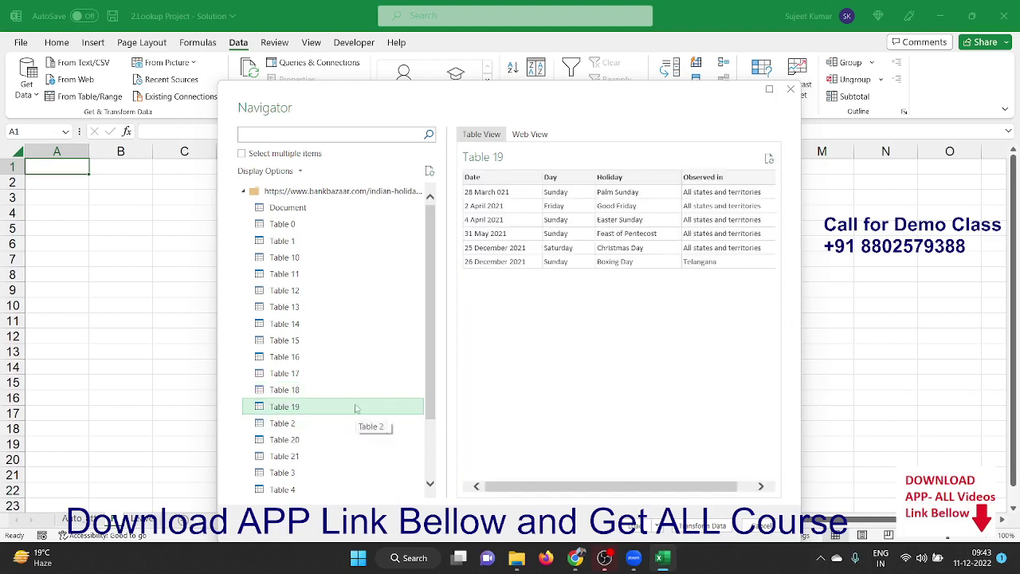
# Step: Pick Table 15, the full 2021 holiday list, and load it into the sheet
pyautogui.click(357, 314)
pyautogui.click(342, 326)
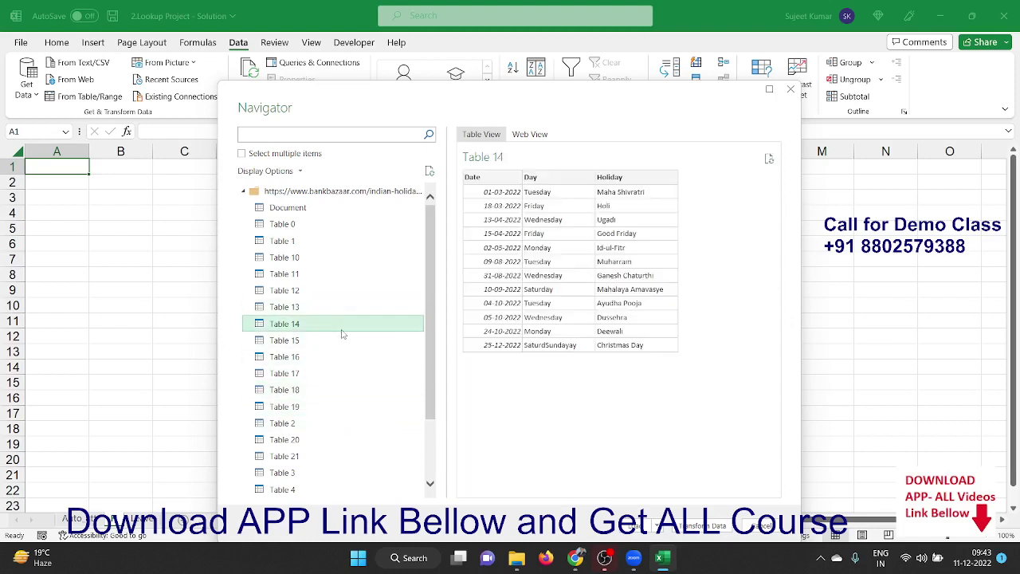
pyautogui.click(331, 347)
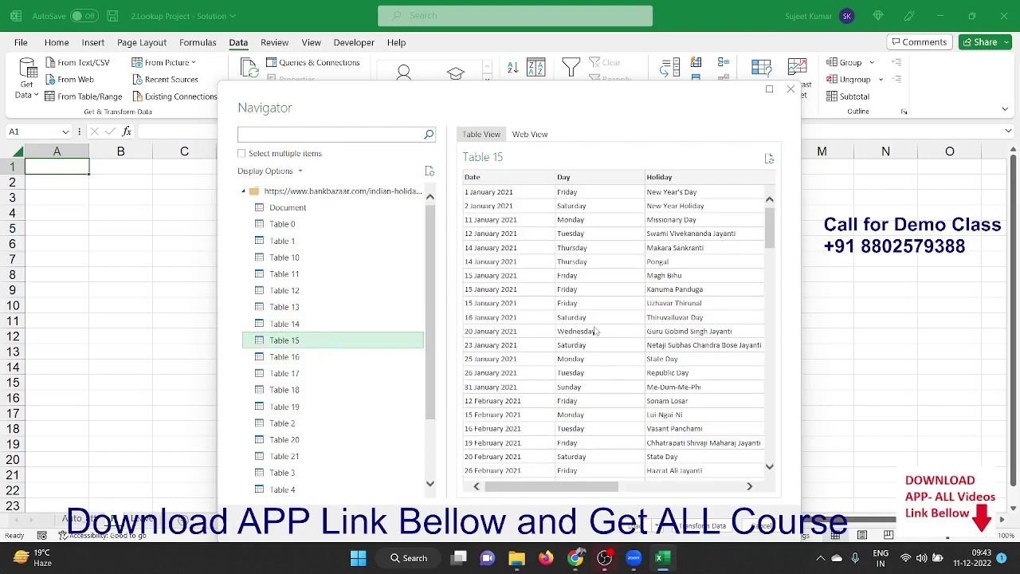
pyautogui.scroll(-5, 600, 330)
pyautogui.scroll(-10, 600, 329)
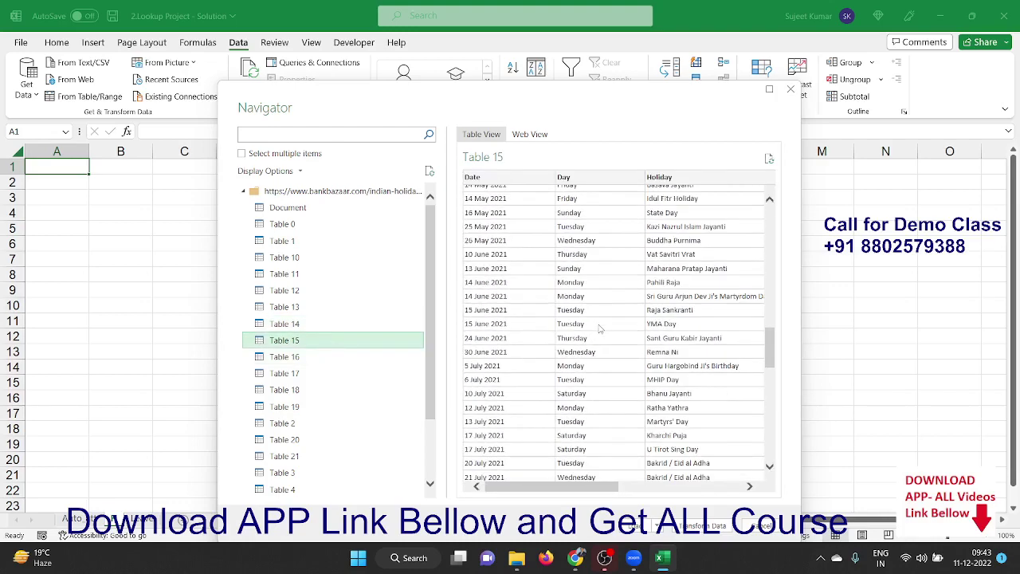
pyautogui.scroll(-5, 600, 329)
pyautogui.scroll(-5, 600, 329)
pyautogui.scroll(-3, 600, 329)
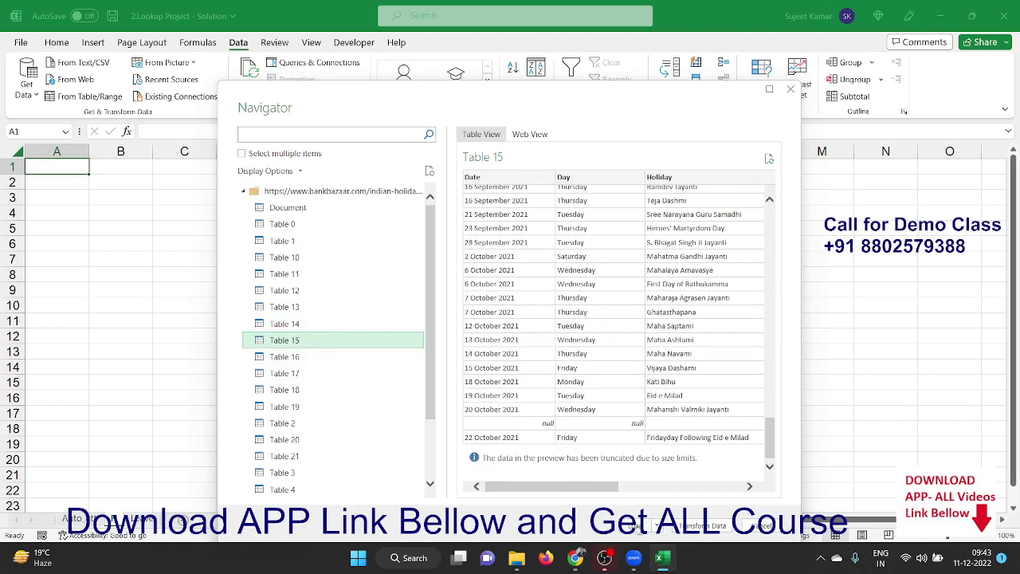
pyautogui.click(632, 526)
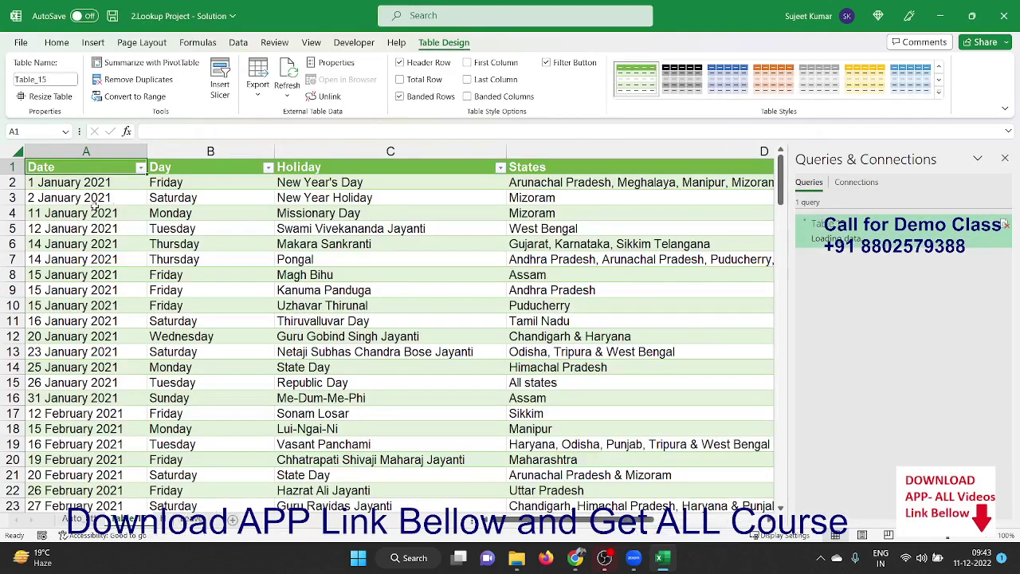
# Step: Inspect the loaded Date and States values in the holiday table cells
pyautogui.click(385, 255)
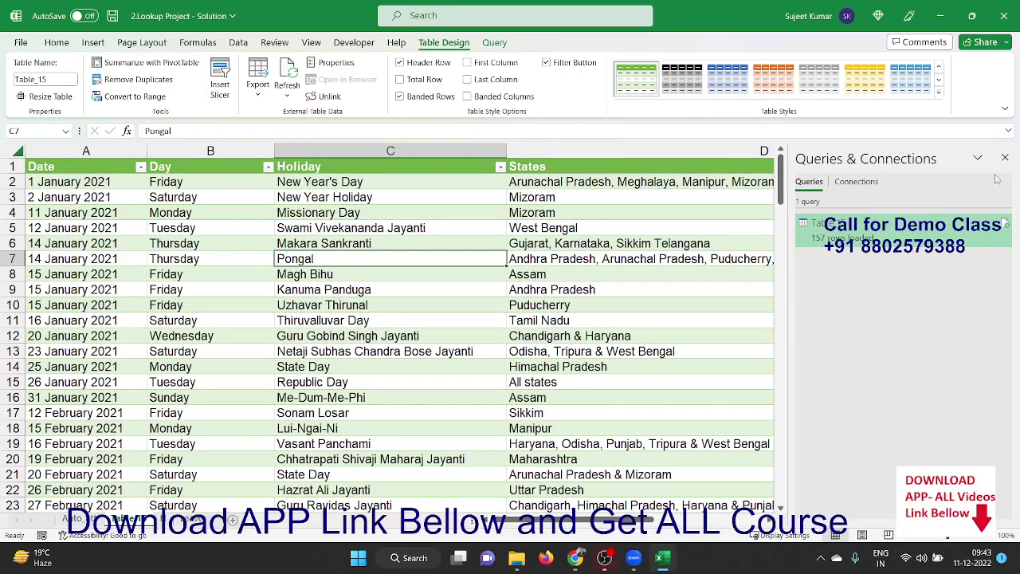
pyautogui.click(72, 195)
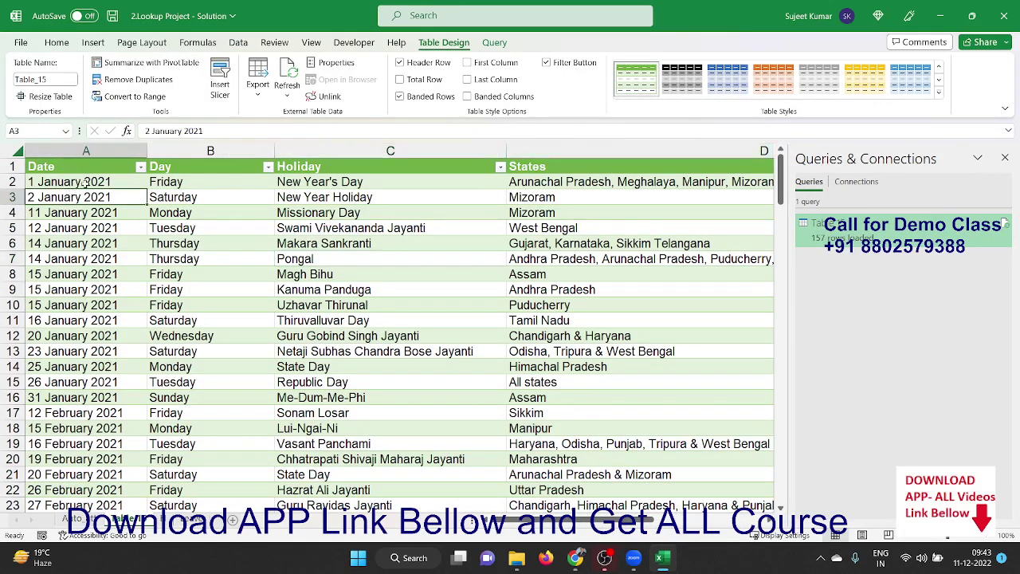
pyautogui.click(83, 182)
pyautogui.click(113, 158)
pyautogui.click(113, 158)
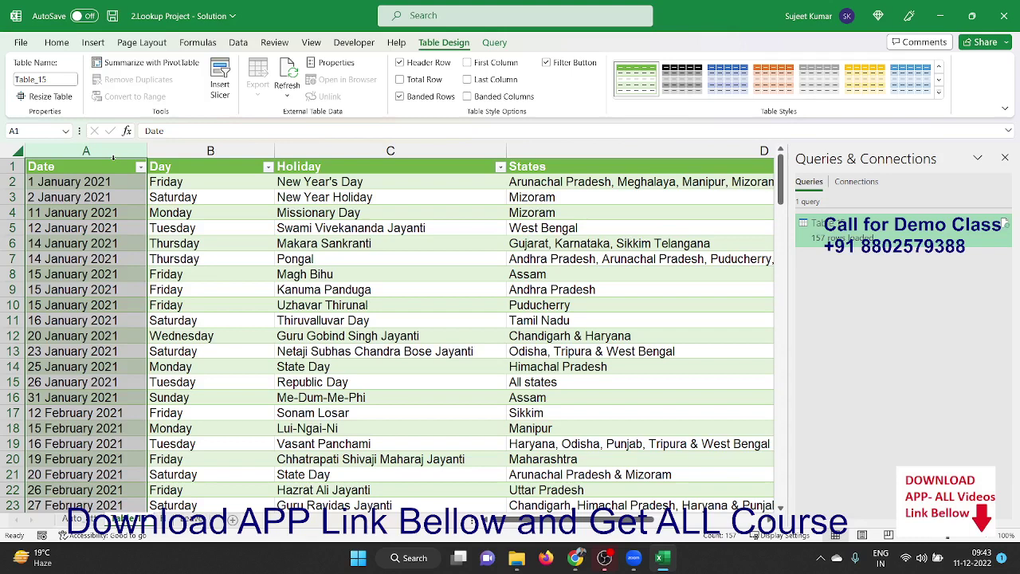
pyautogui.click(1006, 157)
pyautogui.click(831, 197)
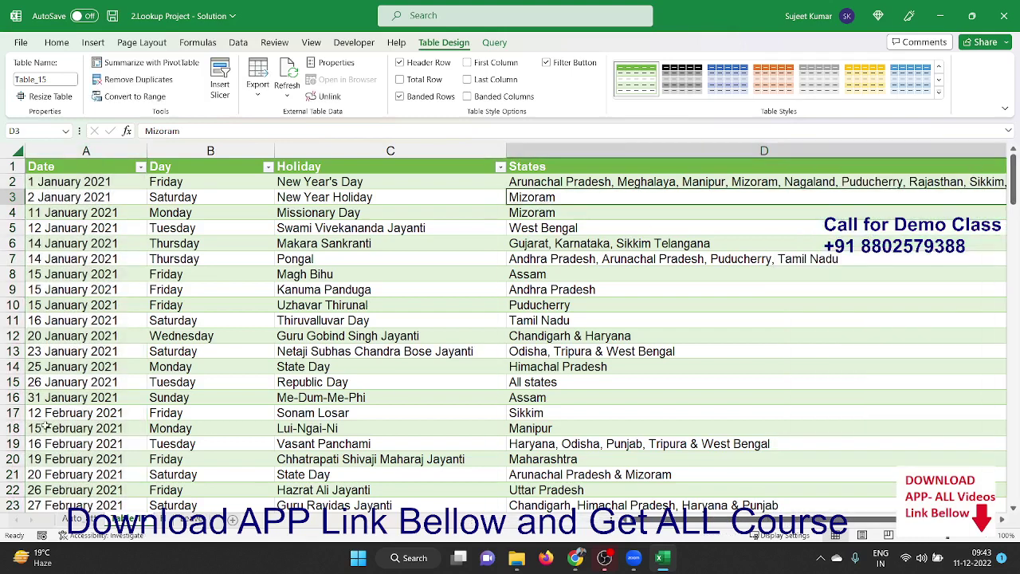
pyautogui.click(80, 365)
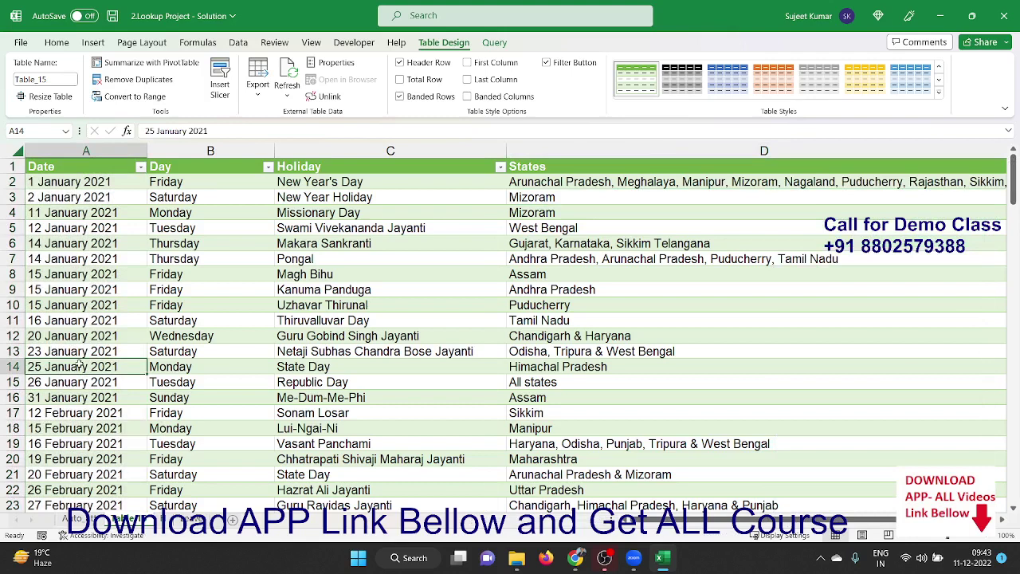
pyautogui.click(140, 213)
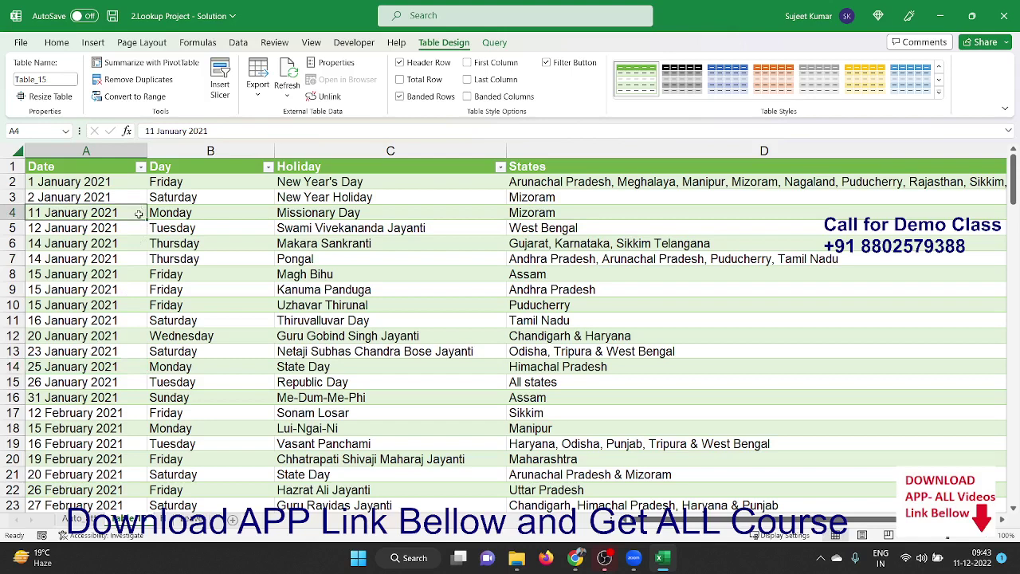
# Step: Select the whole holiday table and show Queries & Connections from the Data tab
pyautogui.click(70, 161)
pyautogui.hotkey('ctrl', 'a')
pyautogui.rightClick(198, 217)
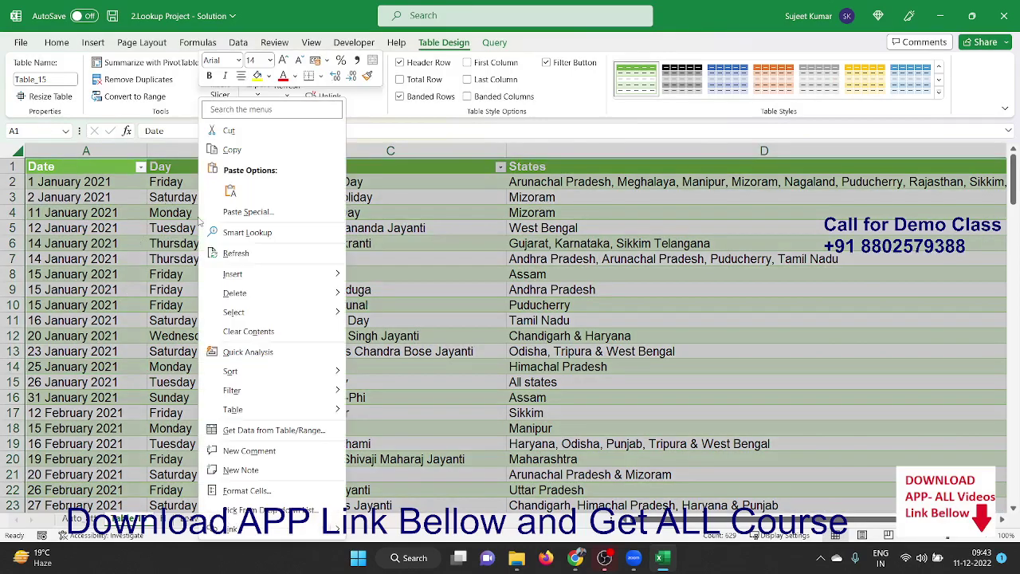
pyautogui.press('Escape')
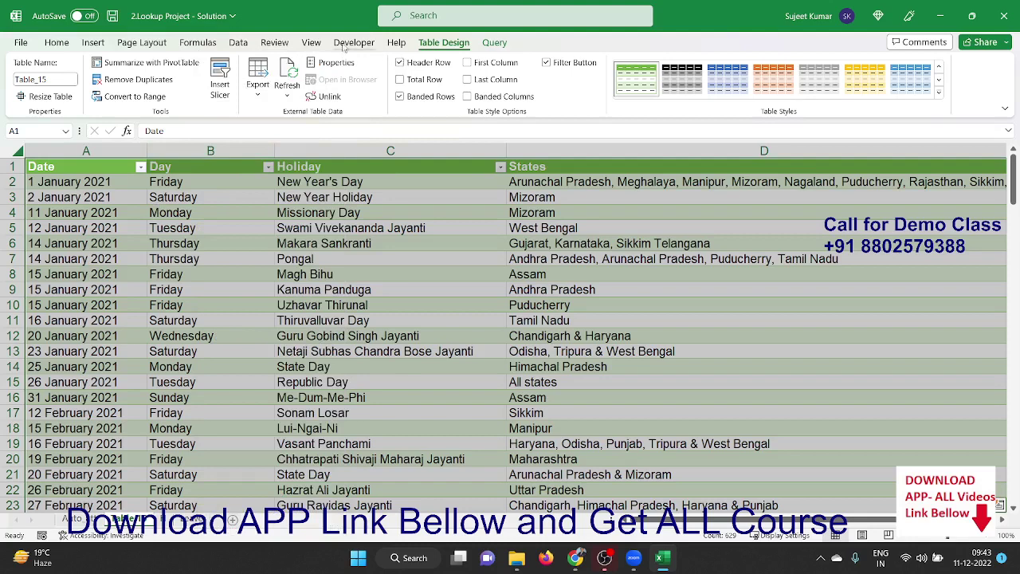
pyautogui.click(93, 42)
pyautogui.click(238, 43)
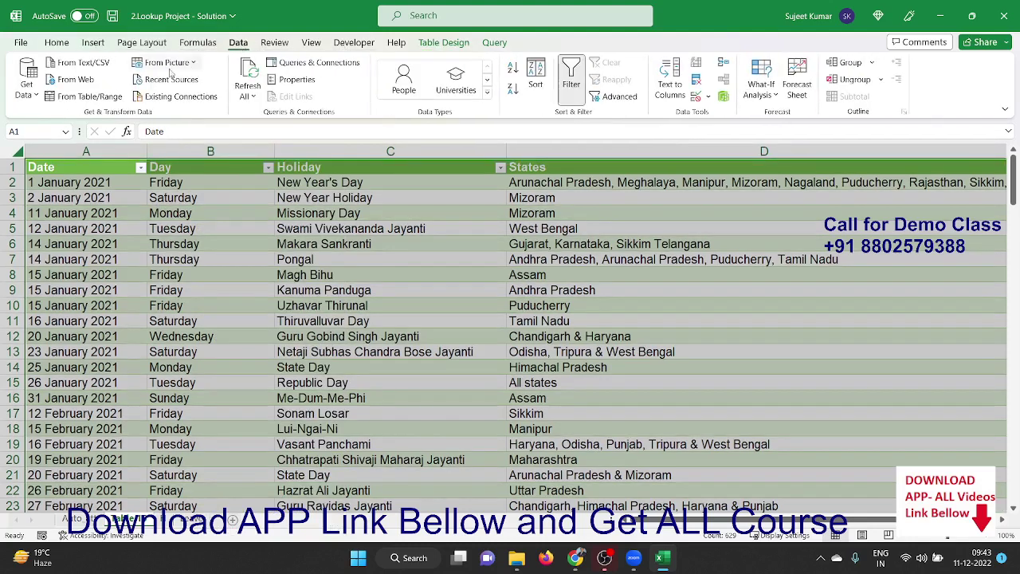
pyautogui.click(301, 64)
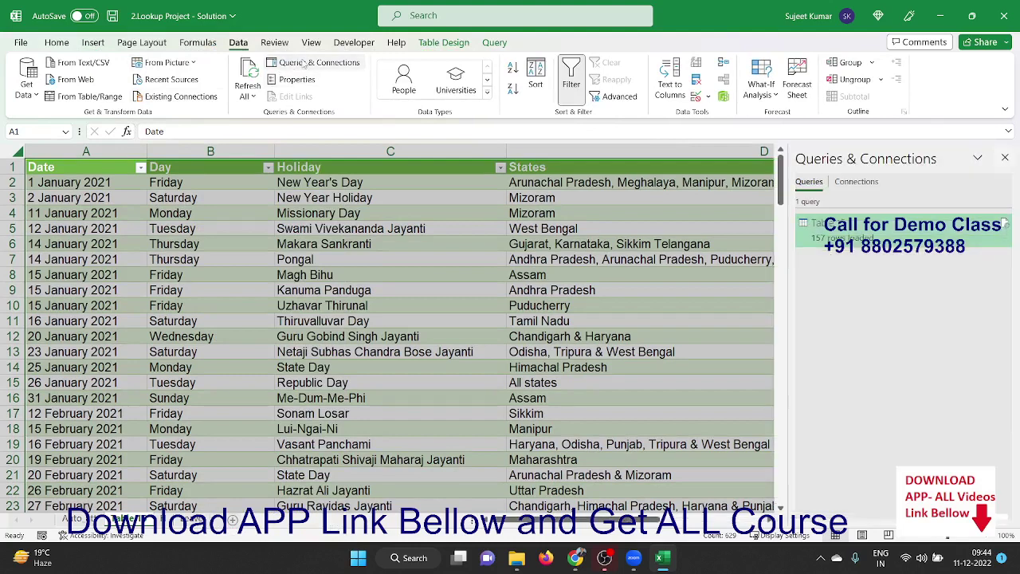
# Step: Edit the Table 15 query and set the Date column type to Date, replacing the current conversion
pyautogui.rightClick(840, 236)
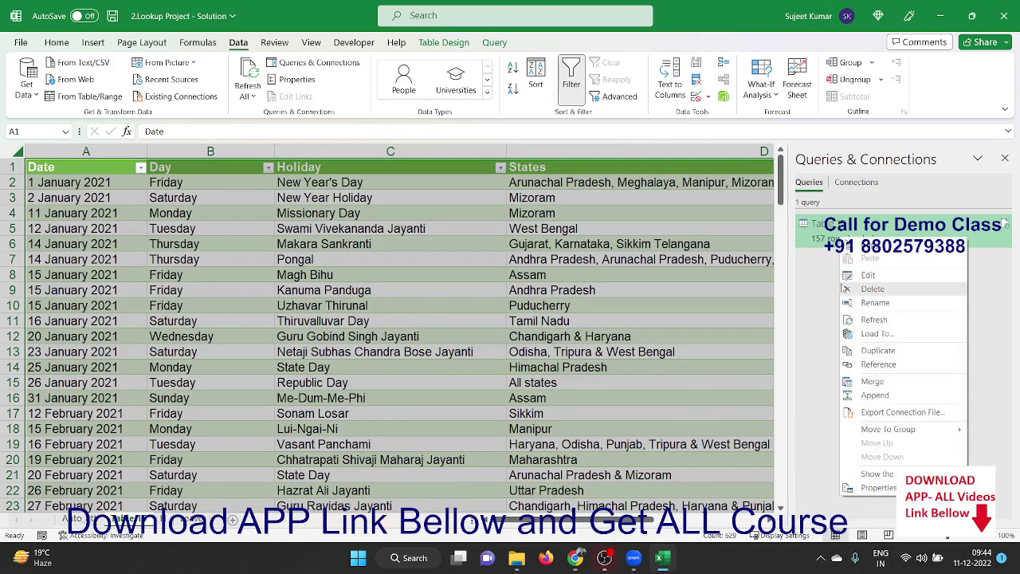
pyautogui.click(850, 277)
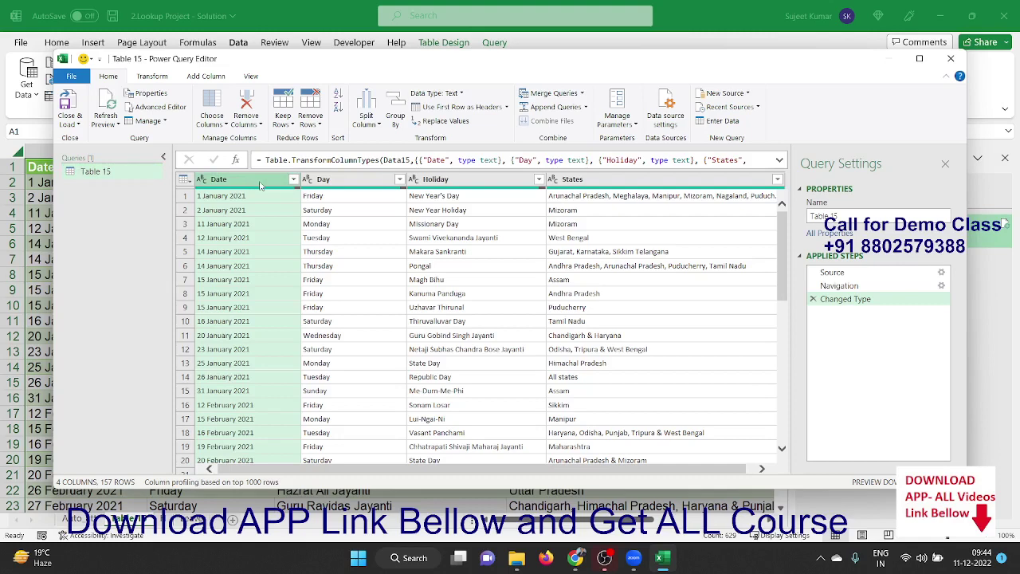
pyautogui.click(460, 94)
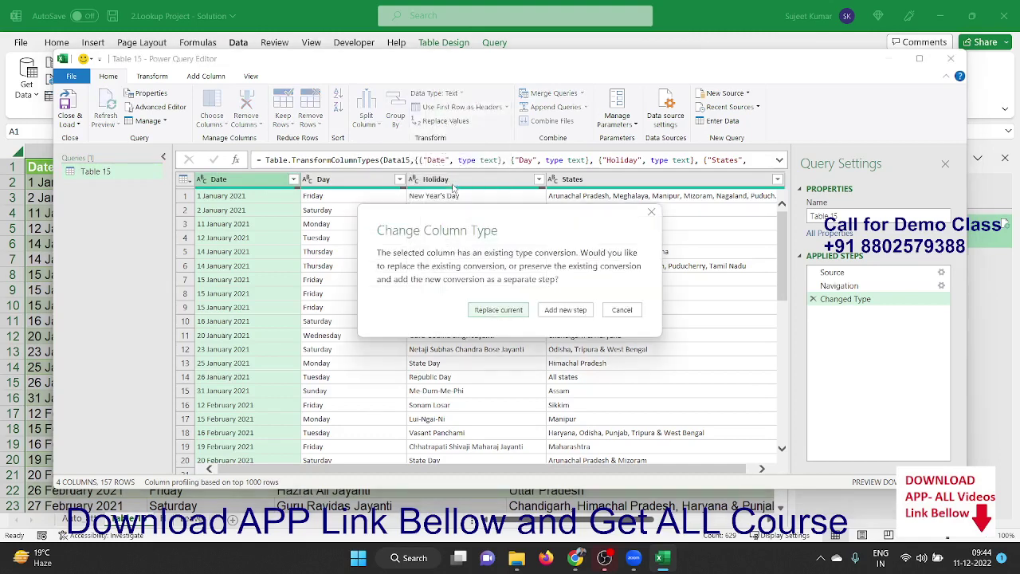
pyautogui.click(490, 317)
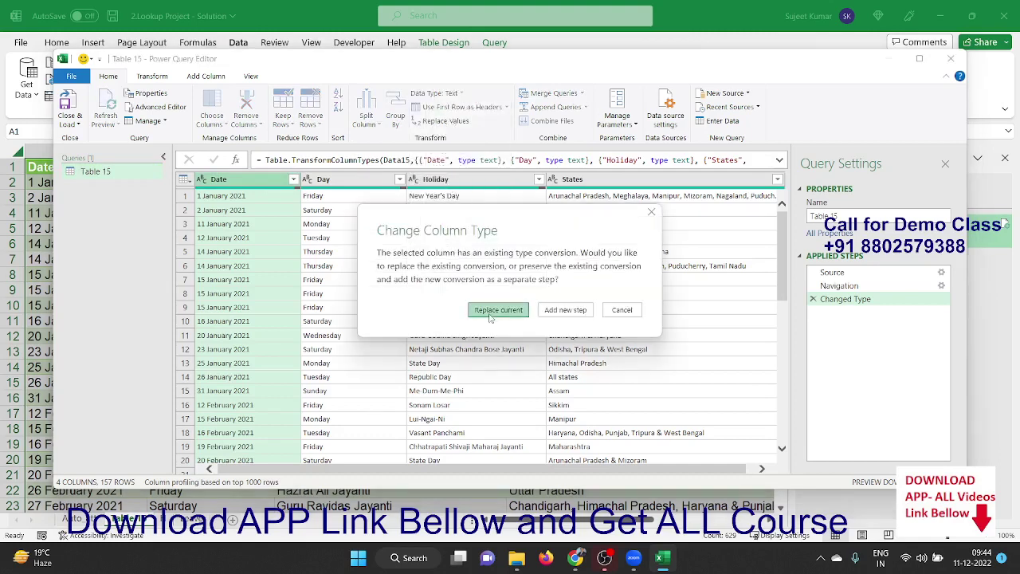
# Step: Check the converted dates such as 01-01-2021 down the Date column
pyautogui.click(283, 211)
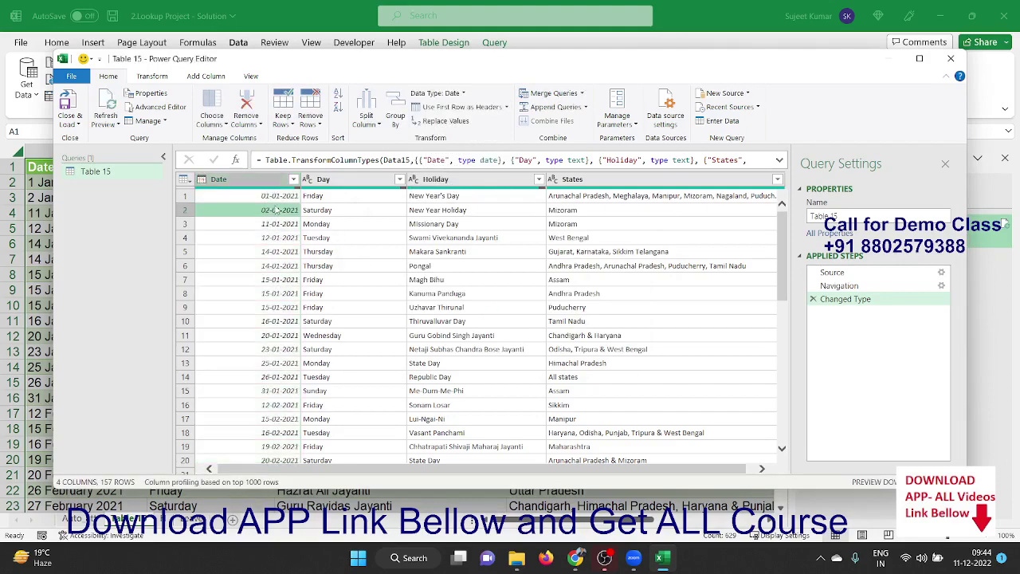
pyautogui.click(281, 250)
pyautogui.click(274, 294)
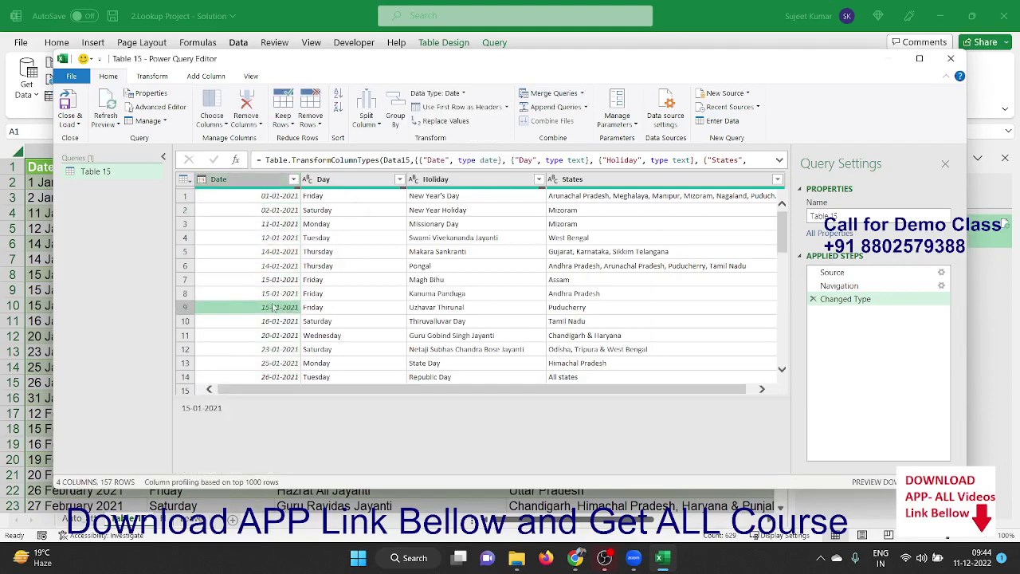
pyautogui.scroll(-3, 273, 311)
pyautogui.scroll(-7, 272, 305)
pyautogui.scroll(-7, 272, 305)
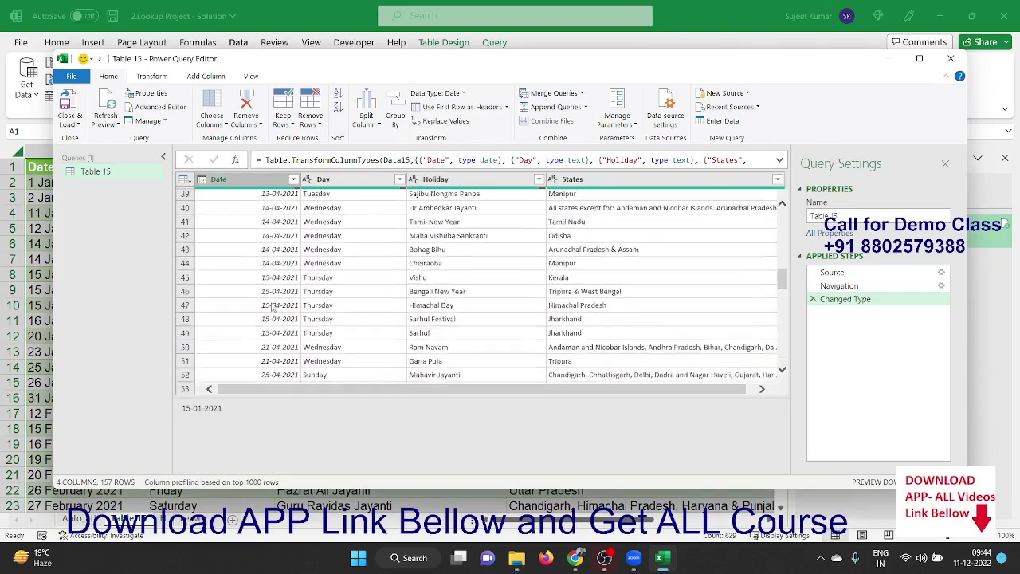
pyautogui.scroll(-7, 271, 306)
pyautogui.scroll(-6, 271, 307)
pyautogui.scroll(-2, 271, 307)
pyautogui.scroll(-5, 271, 307)
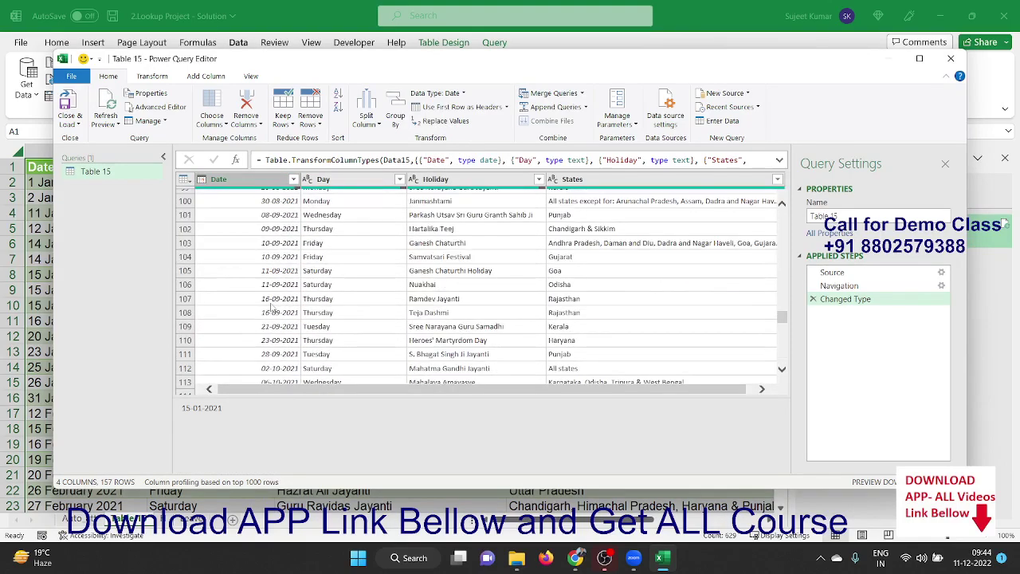
pyautogui.scroll(3, 271, 307)
pyautogui.scroll(2, 271, 307)
pyautogui.scroll(-10, 271, 307)
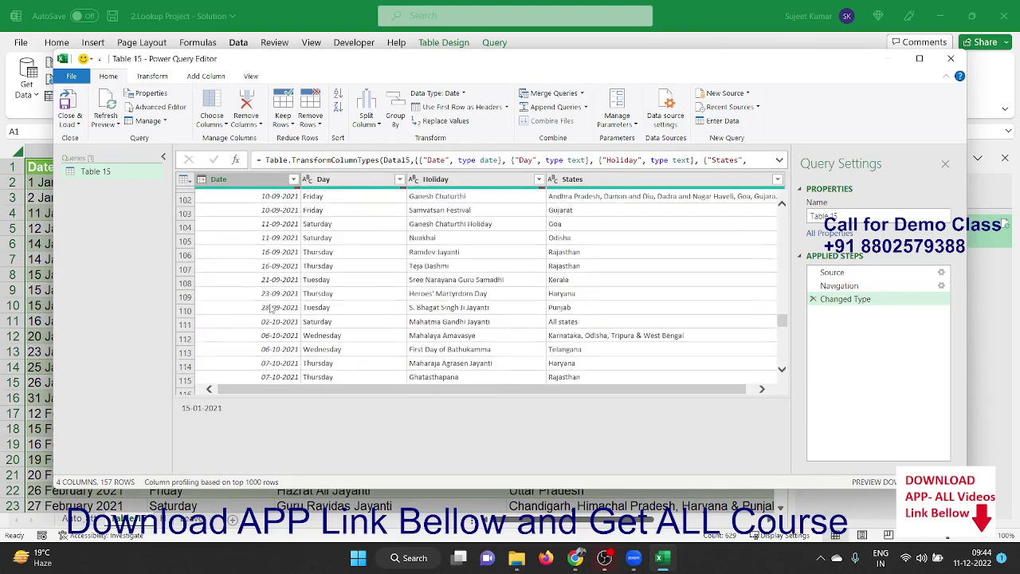
pyautogui.scroll(-4, 271, 307)
pyautogui.scroll(2, 271, 308)
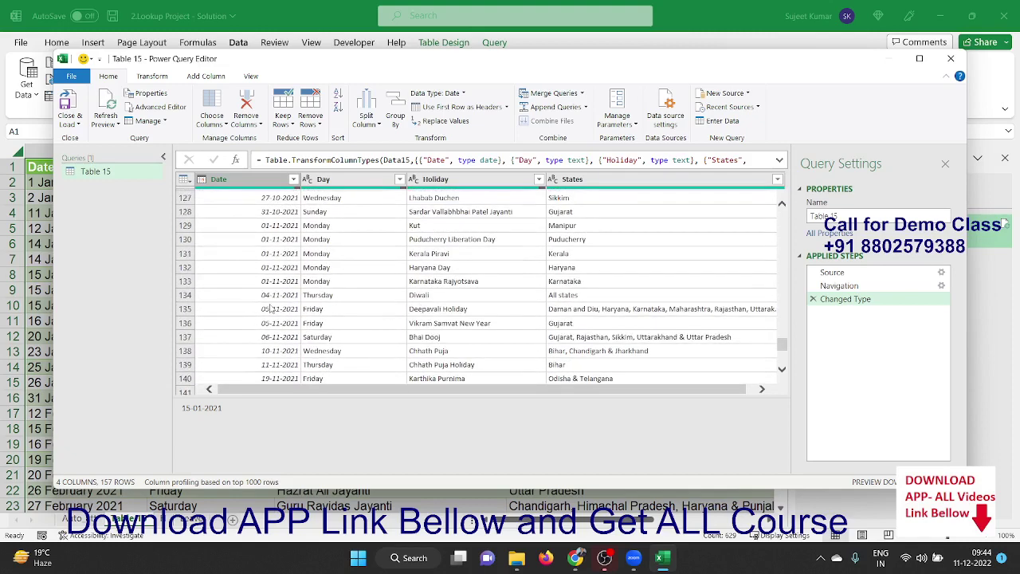
pyautogui.scroll(-3, 271, 308)
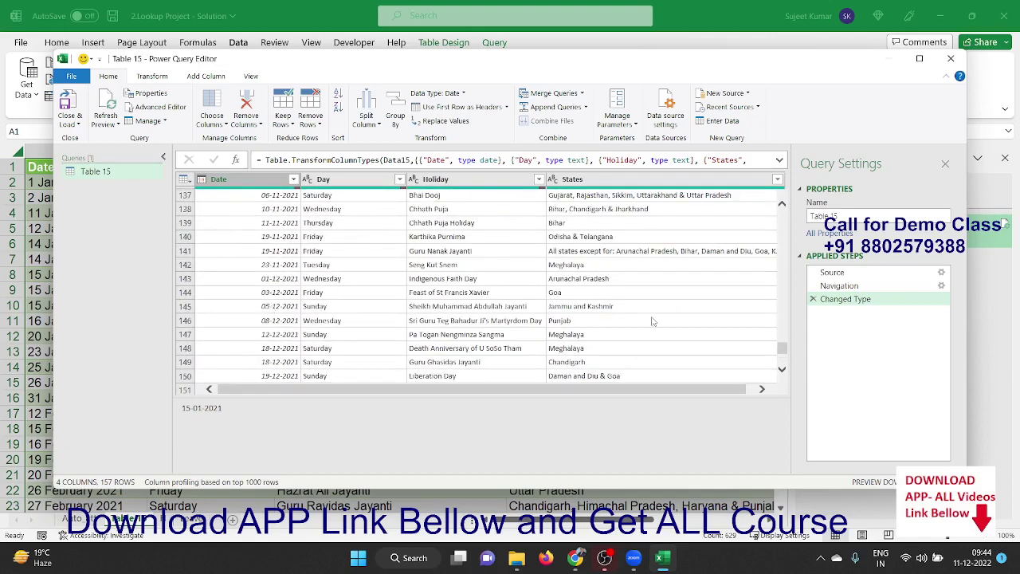
# Step: Delete the Changed Type step and review Date entries like the 12 to 23 August 2021 row
pyautogui.click(813, 299)
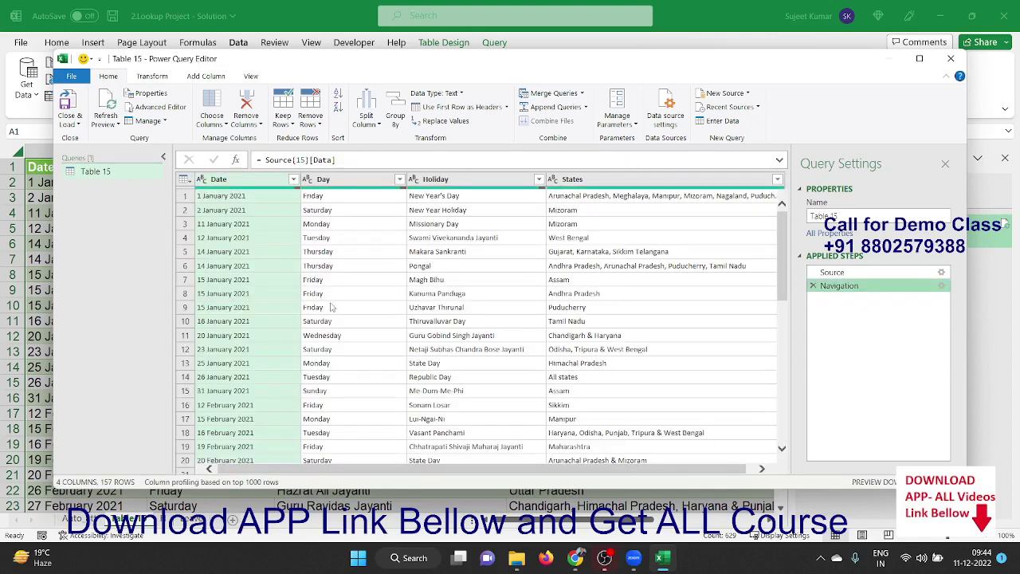
pyautogui.scroll(-6, 332, 309)
pyautogui.scroll(-6, 332, 312)
pyautogui.scroll(-7, 331, 315)
pyautogui.scroll(-7, 332, 318)
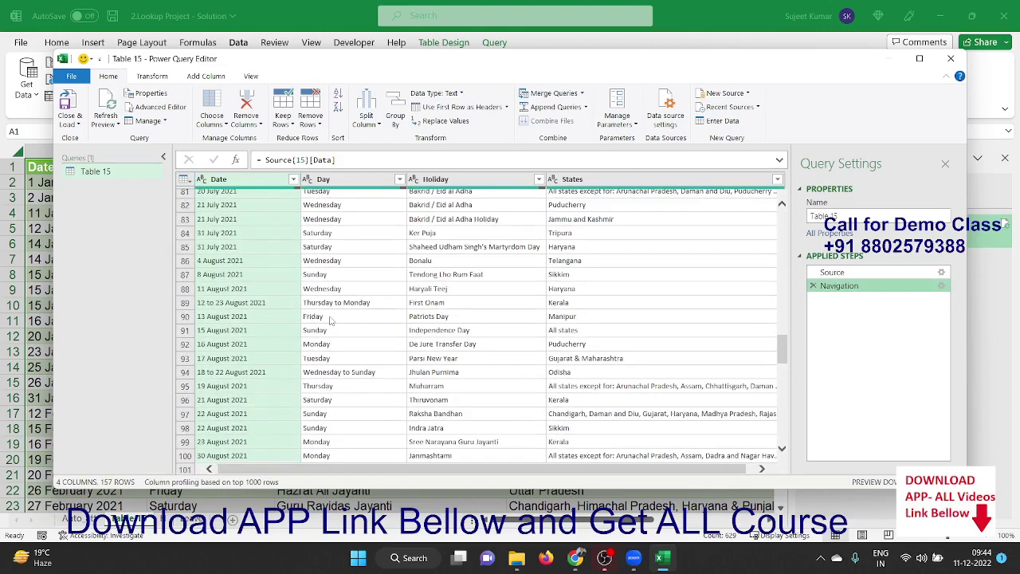
pyautogui.click(257, 305)
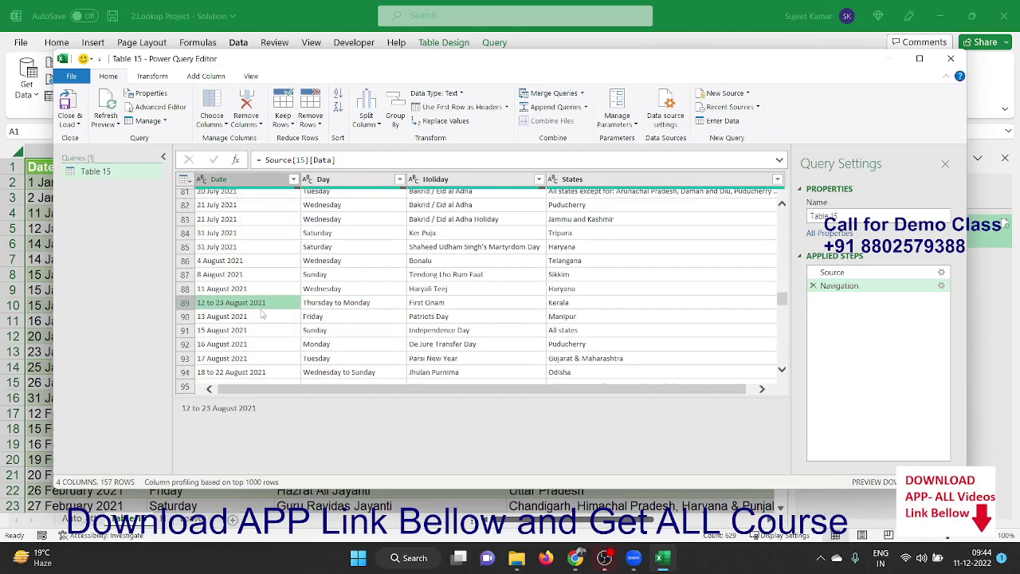
pyautogui.scroll(2, 281, 317)
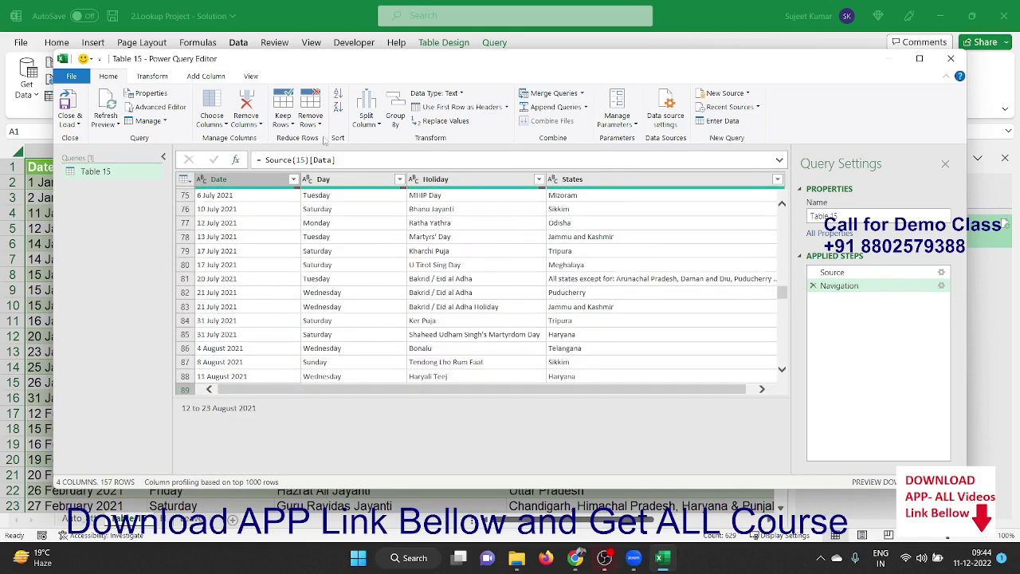
# Step: Make the Date column a Date type and Close & Load the query to the sheet
pyautogui.click(467, 94)
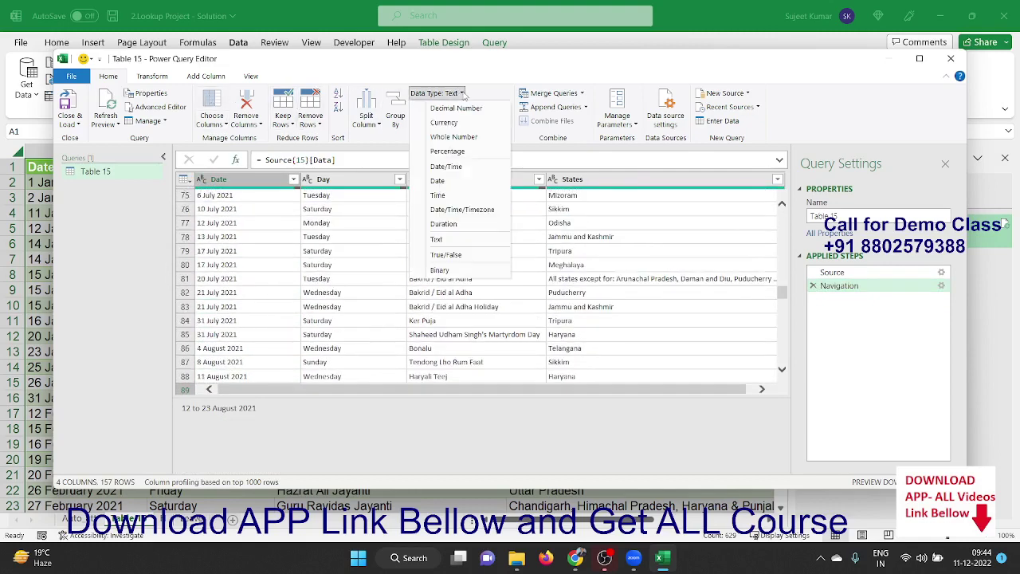
pyautogui.click(441, 181)
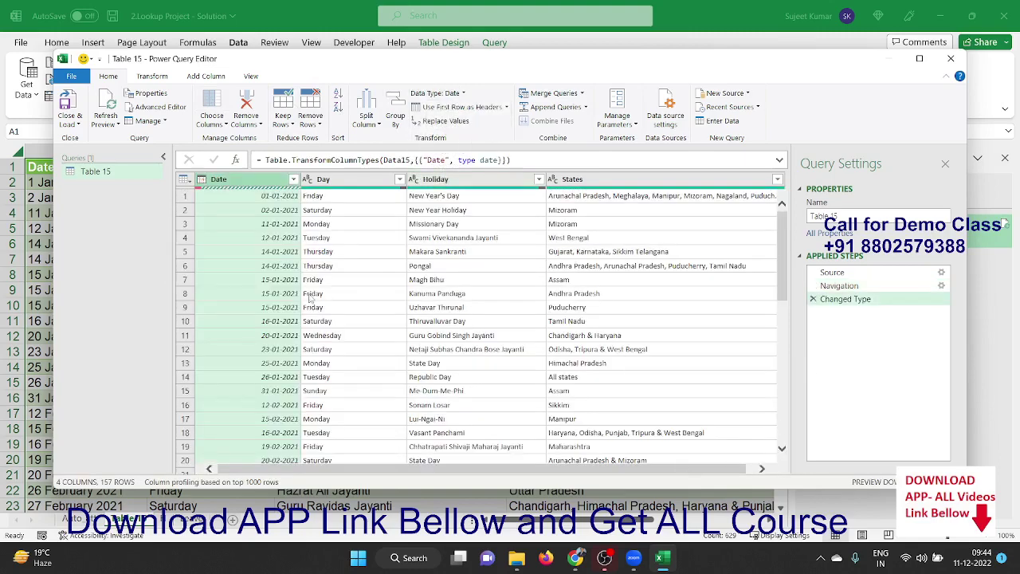
pyautogui.scroll(-5, 311, 298)
pyautogui.click(81, 104)
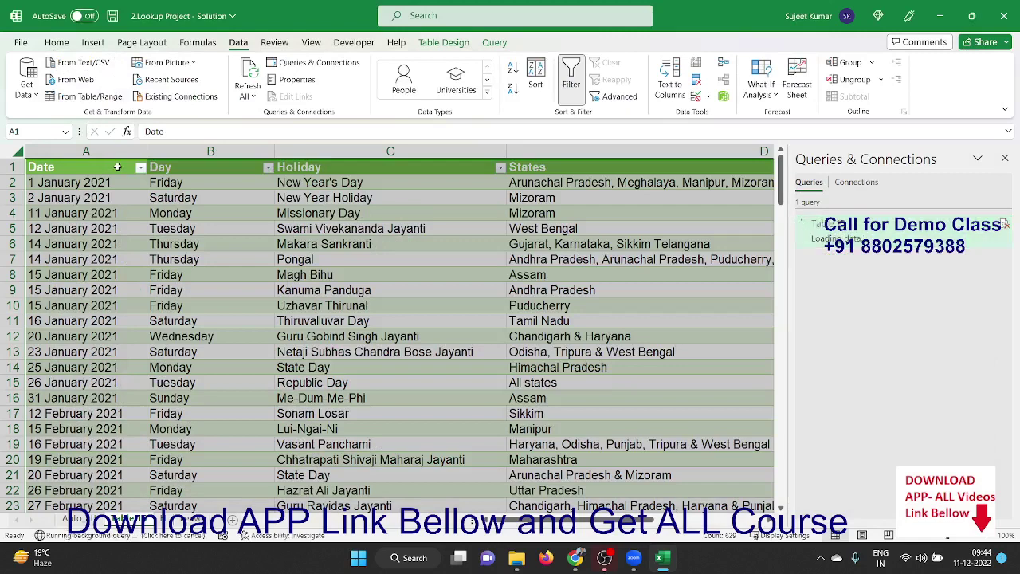
# Step: Confirm cell A2 holds the real date 01-01-2021 for New Year's Day
pyautogui.click(68, 185)
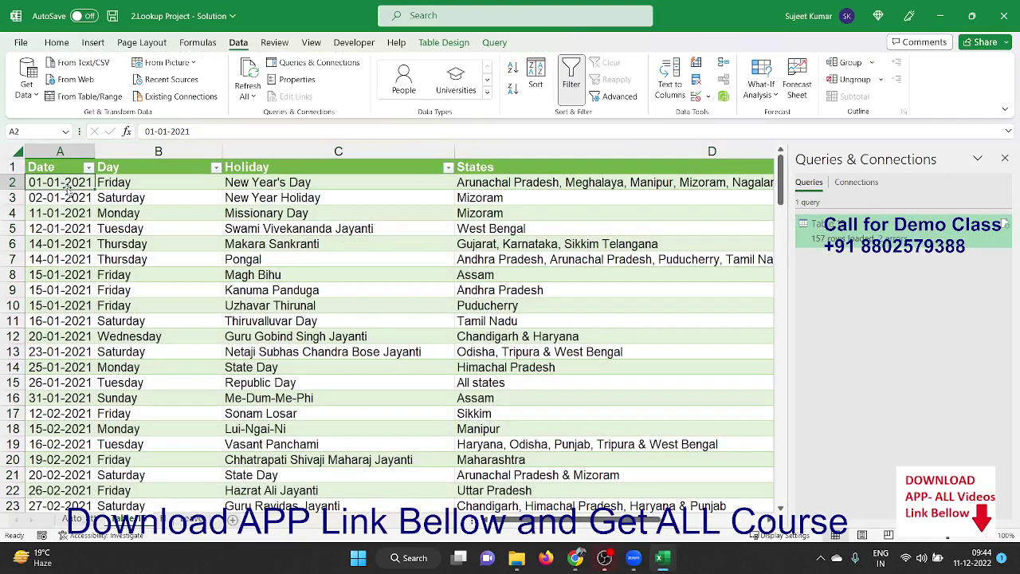